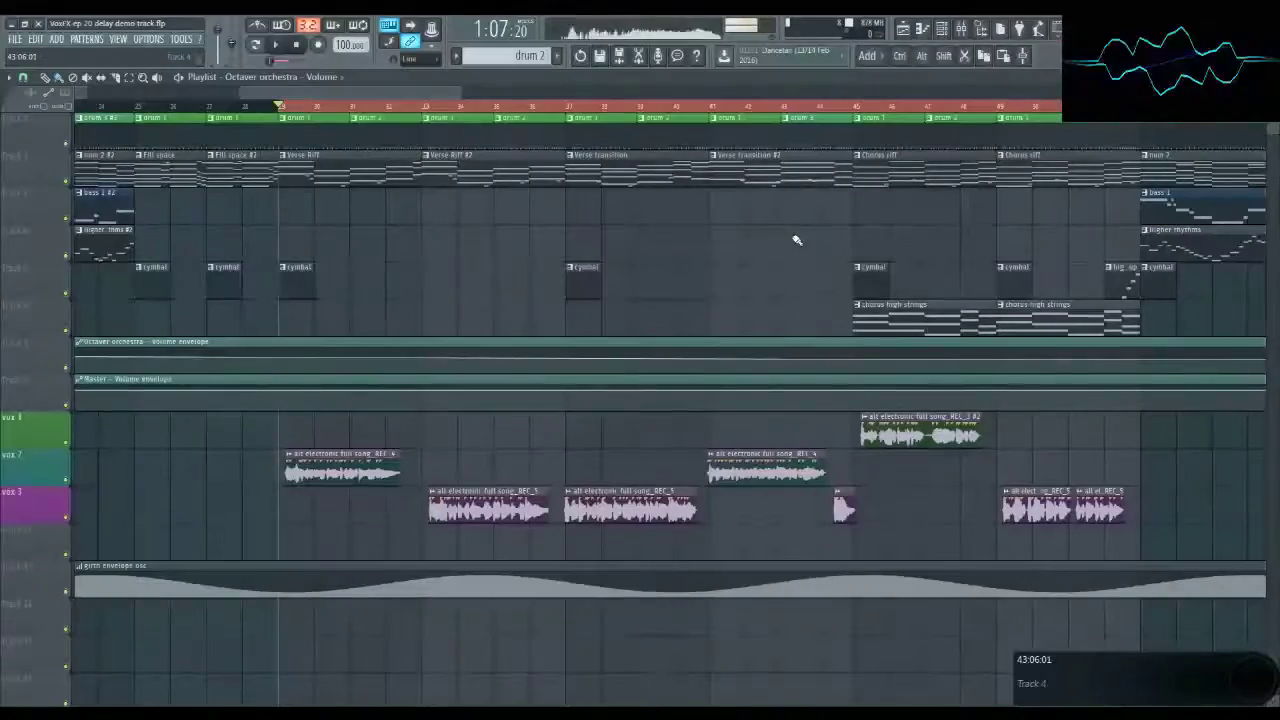
Step: Play the song from bar 29, stop it, and bring up the Mixer with F9
key(space)
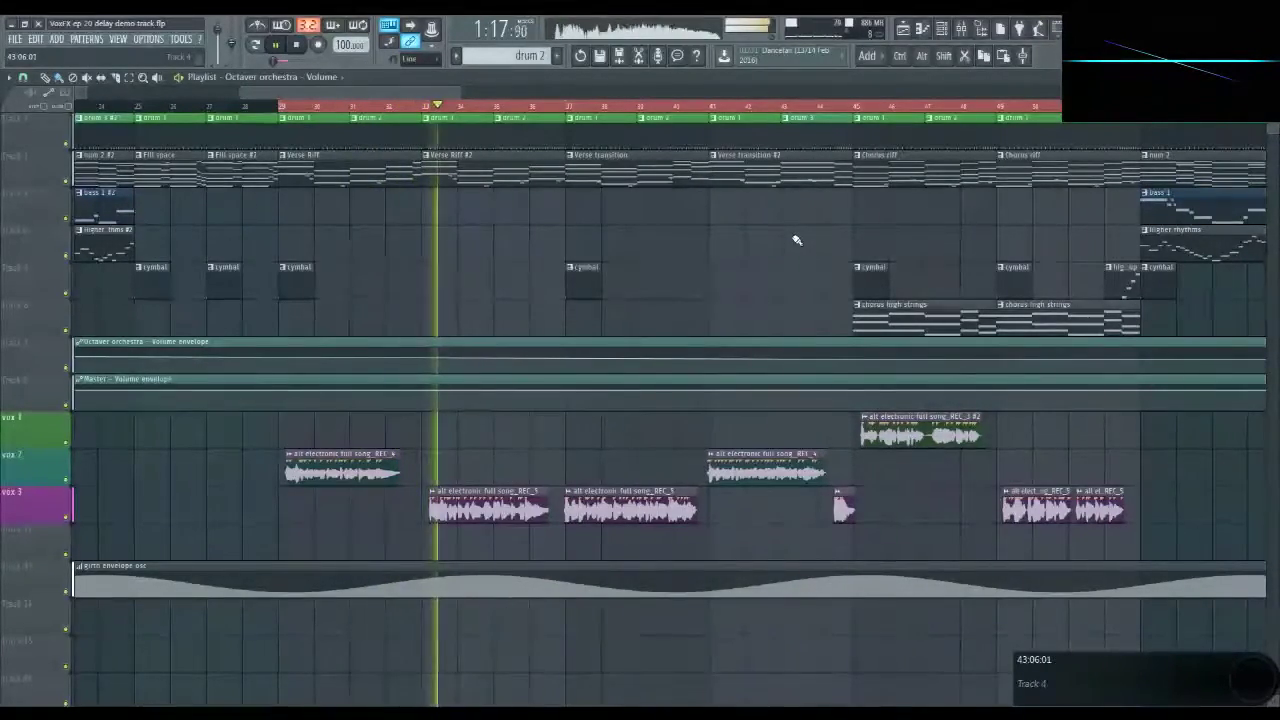
key(space)
key(F9)
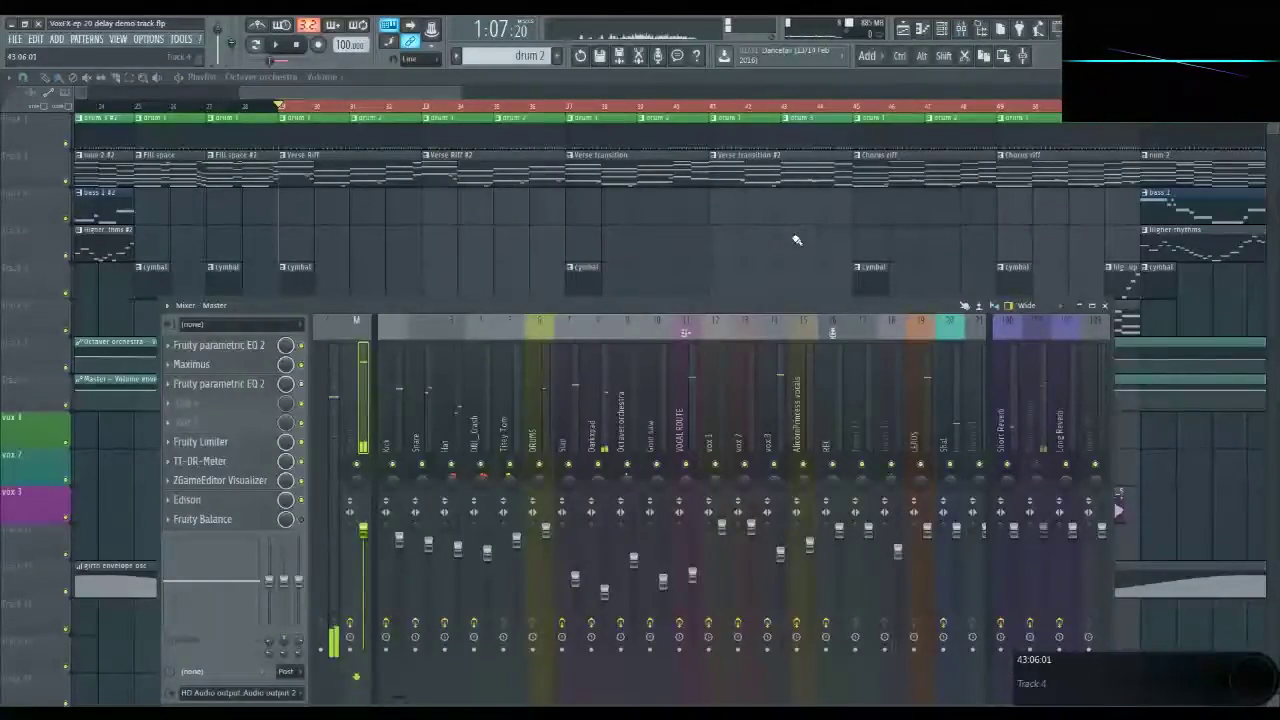
Step: Select mixer insert 11 VOCAL ROUTE to show its chorus and delay chain, and solo it
click(688, 392)
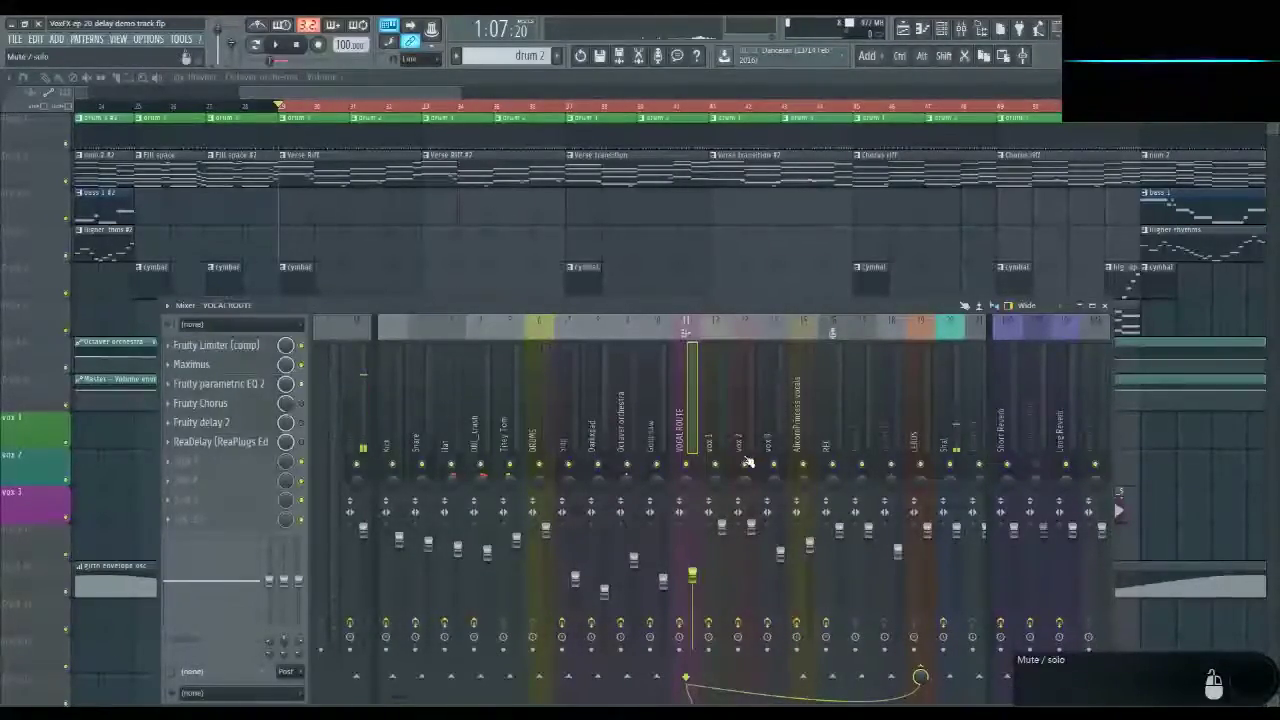
alt+click(686, 466)
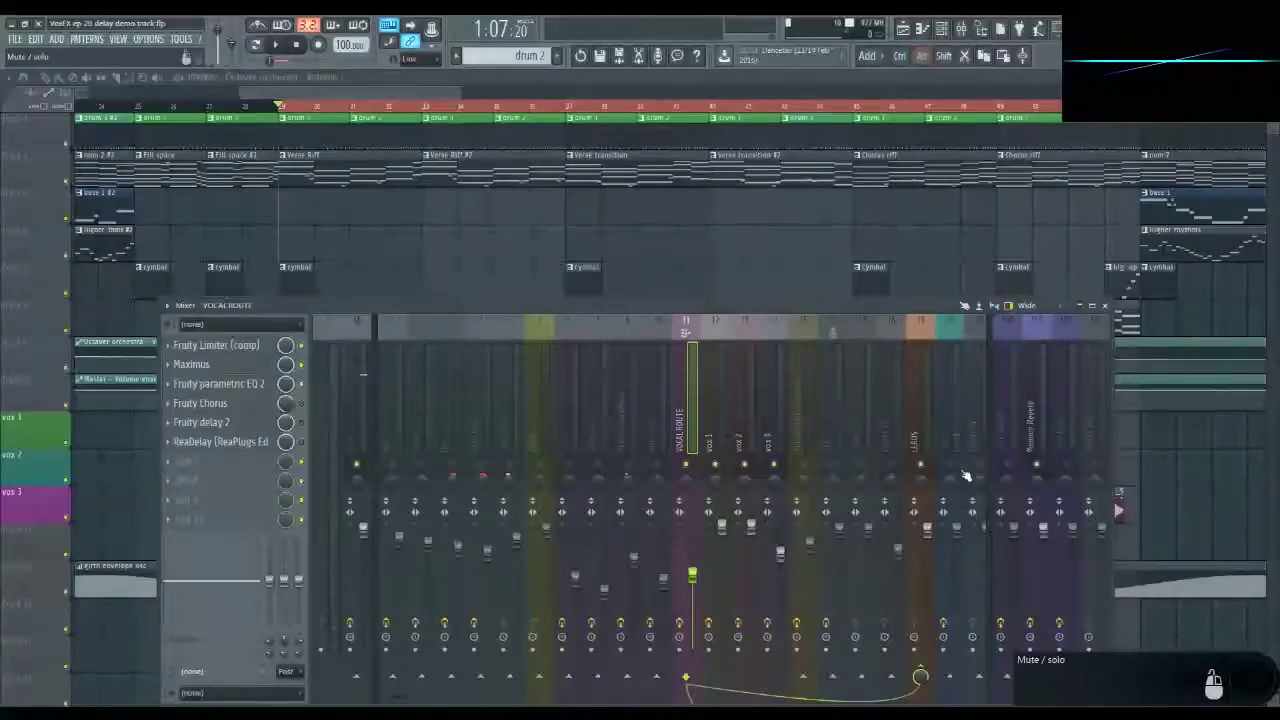
Step: Select the Medium Reverb insert and open its Fruity Reeverb 2
click(1035, 443)
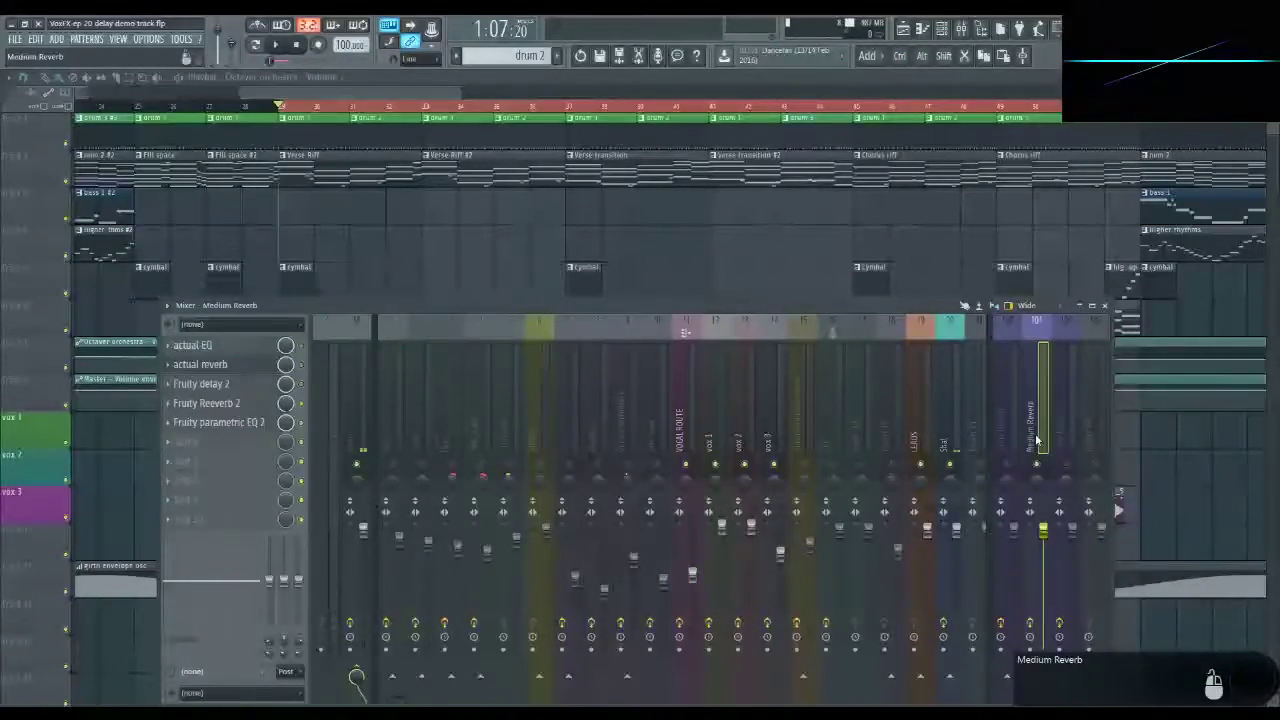
click(238, 403)
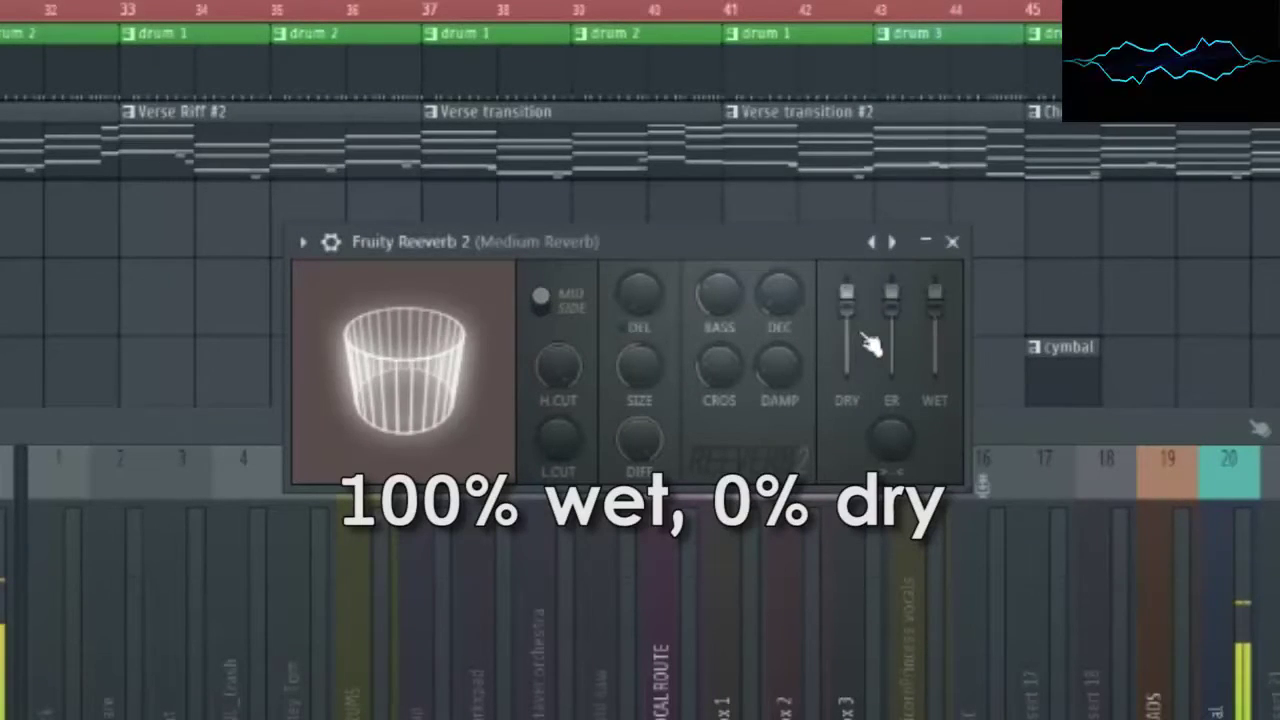
Step: Lower Reeverb 2's dry level and the Medium Reverb fader, and set VOCAL ROUTE's send to it
drag(846, 293, 846, 371)
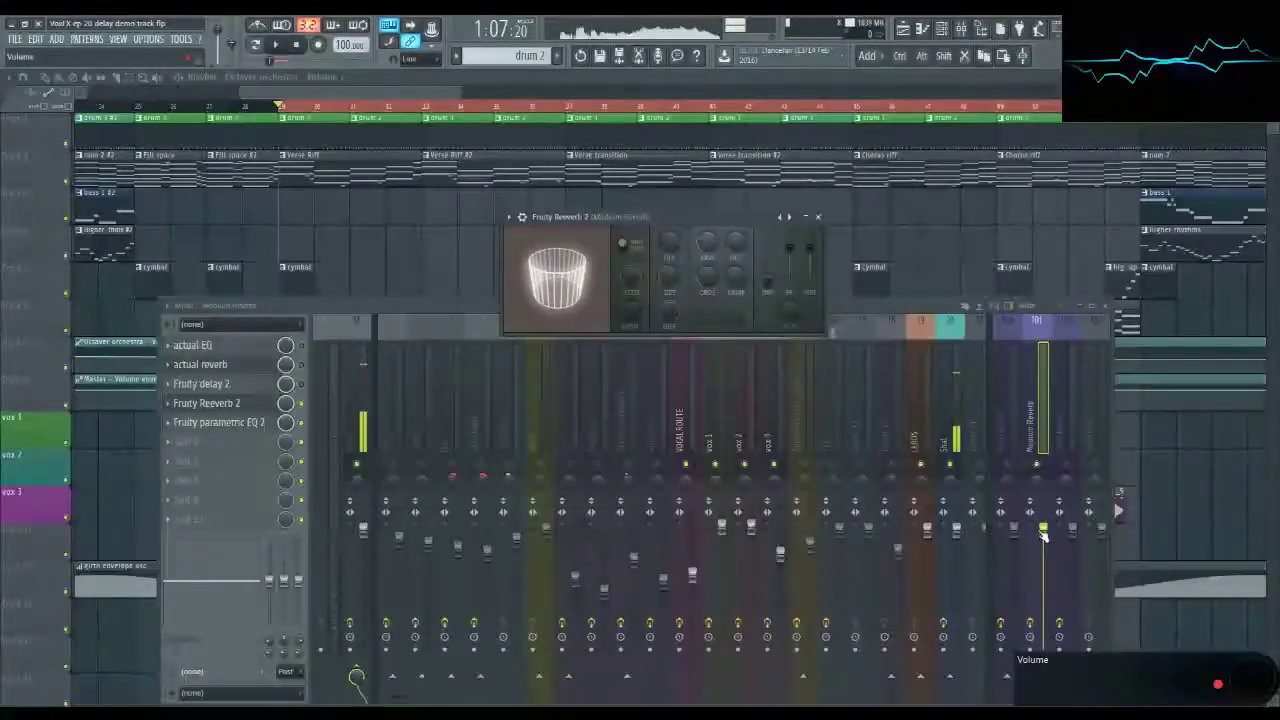
drag(1043, 530, 1043, 590)
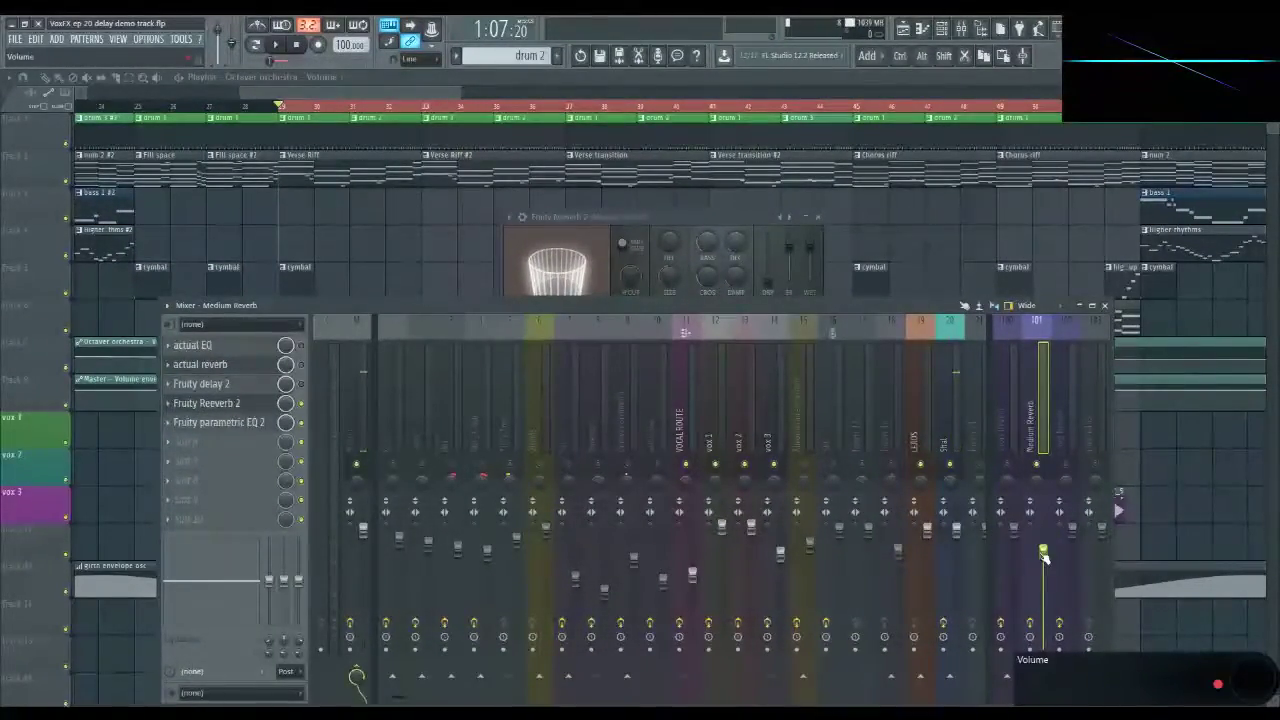
click(686, 420)
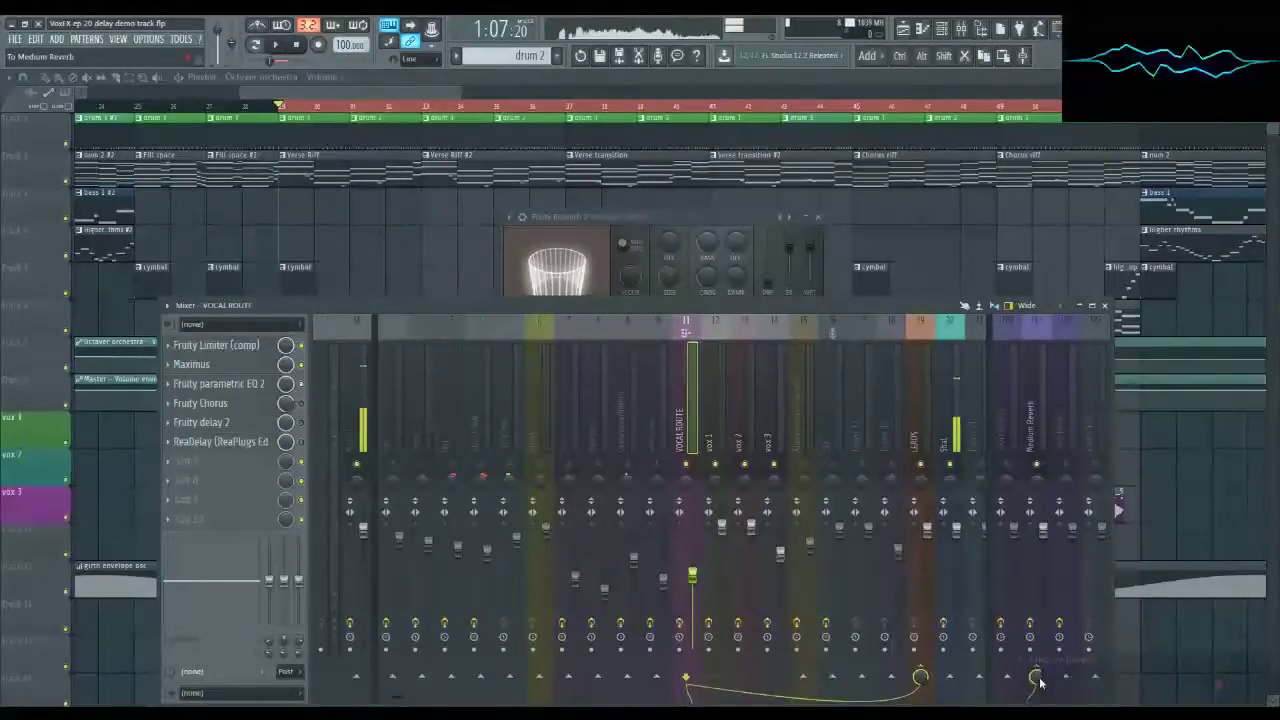
drag(1036, 679, 1036, 648)
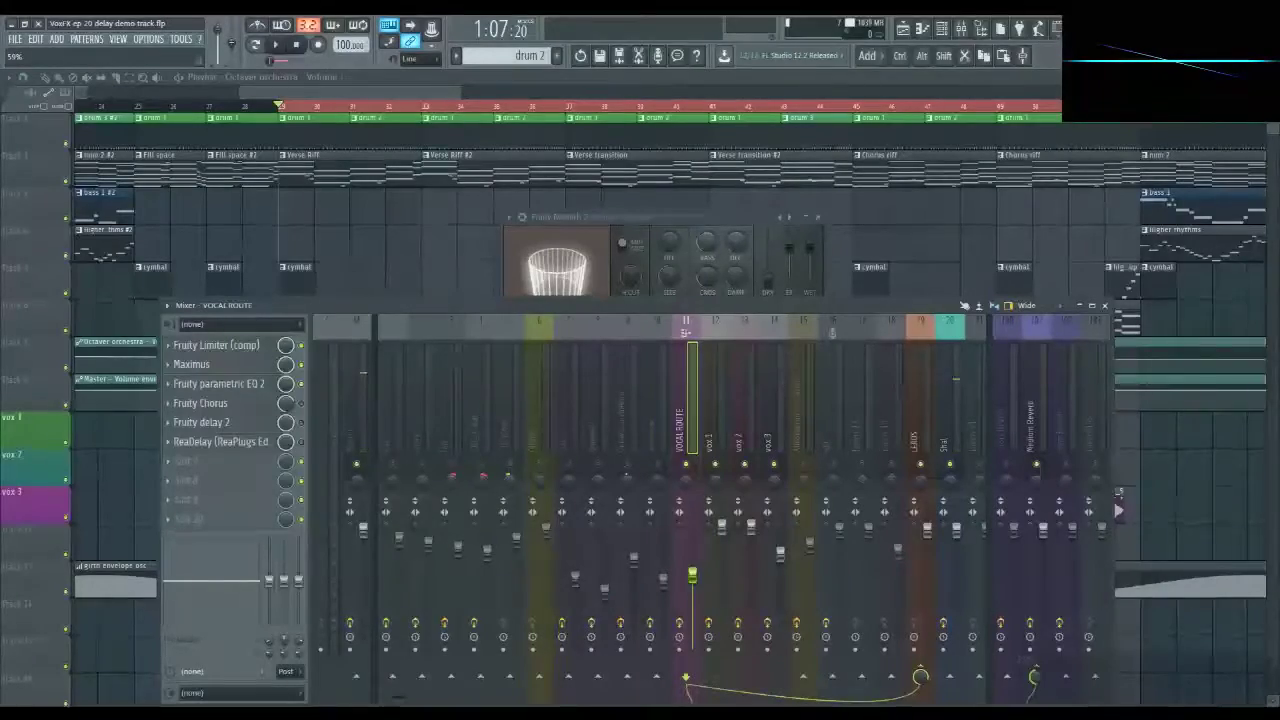
drag(1036, 648, 1036, 640)
click(1037, 437)
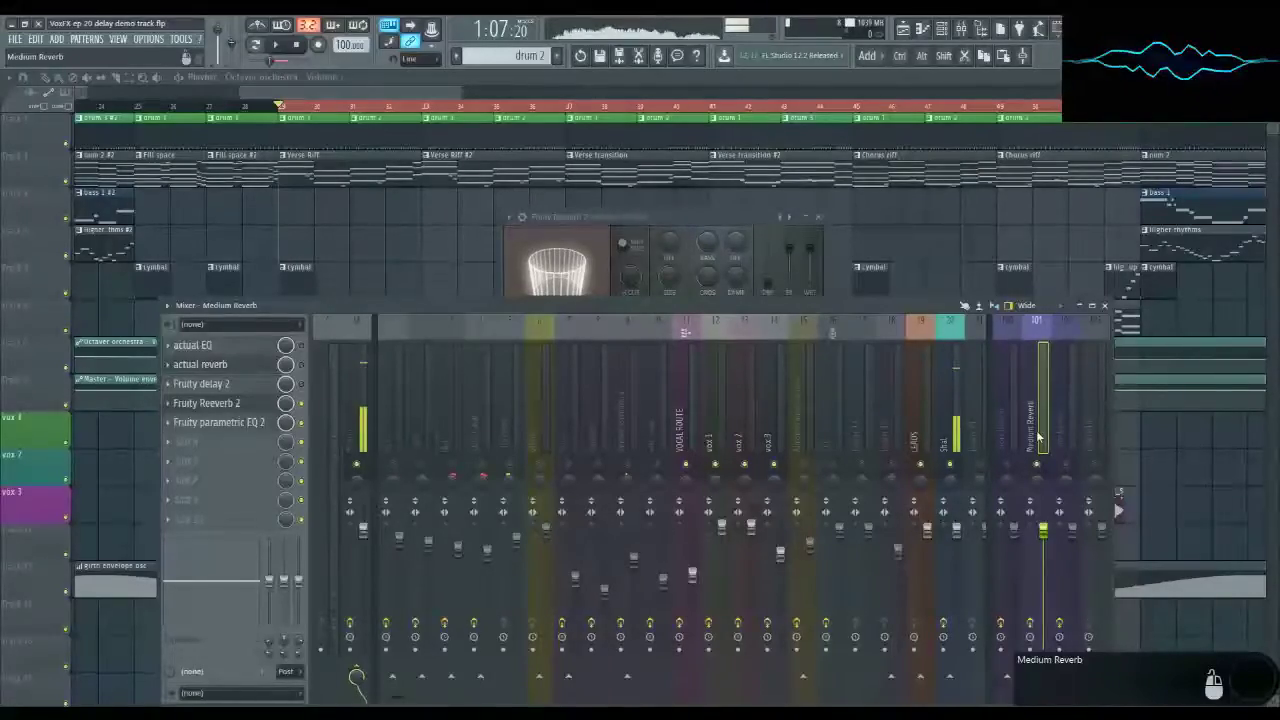
click(672, 213)
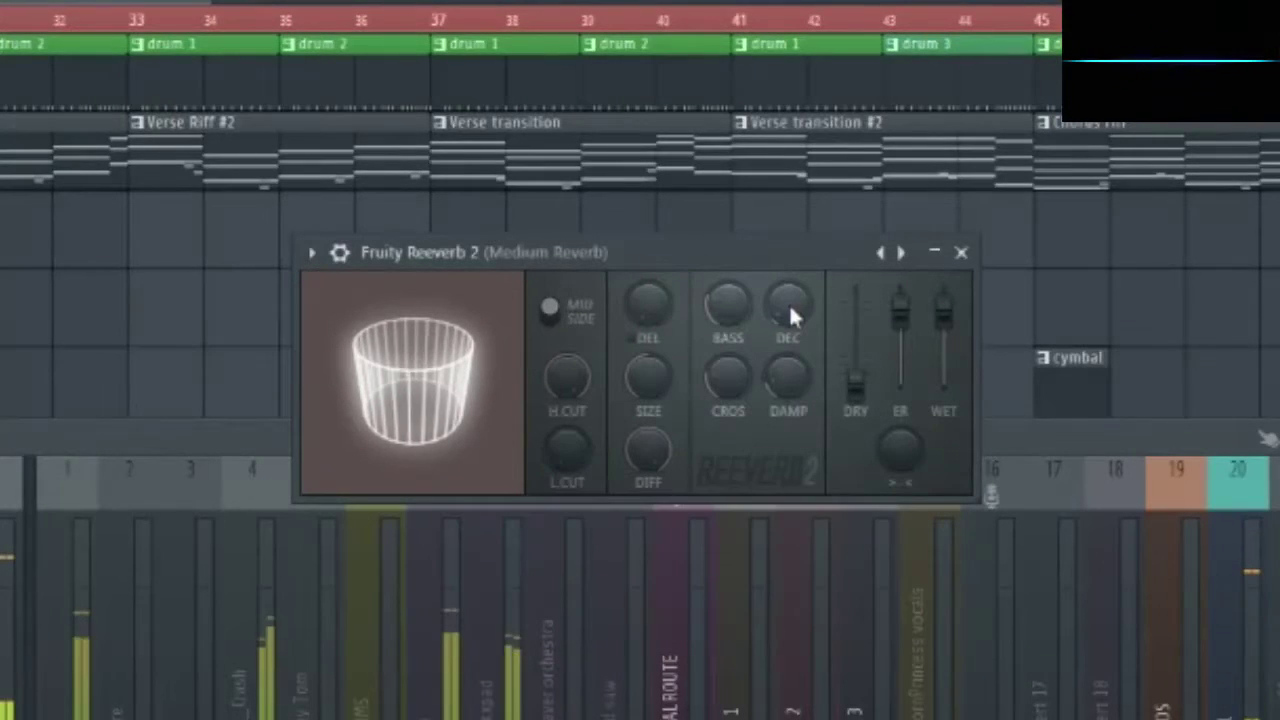
Step: Turn the Reeverb 2 decay down and restart playback to hear the reverb
mouse_move(795, 308)
mouse_down()
mouse_move(795, 340)
mouse_move(795, 292)
mouse_move(795, 340)
mouse_up()
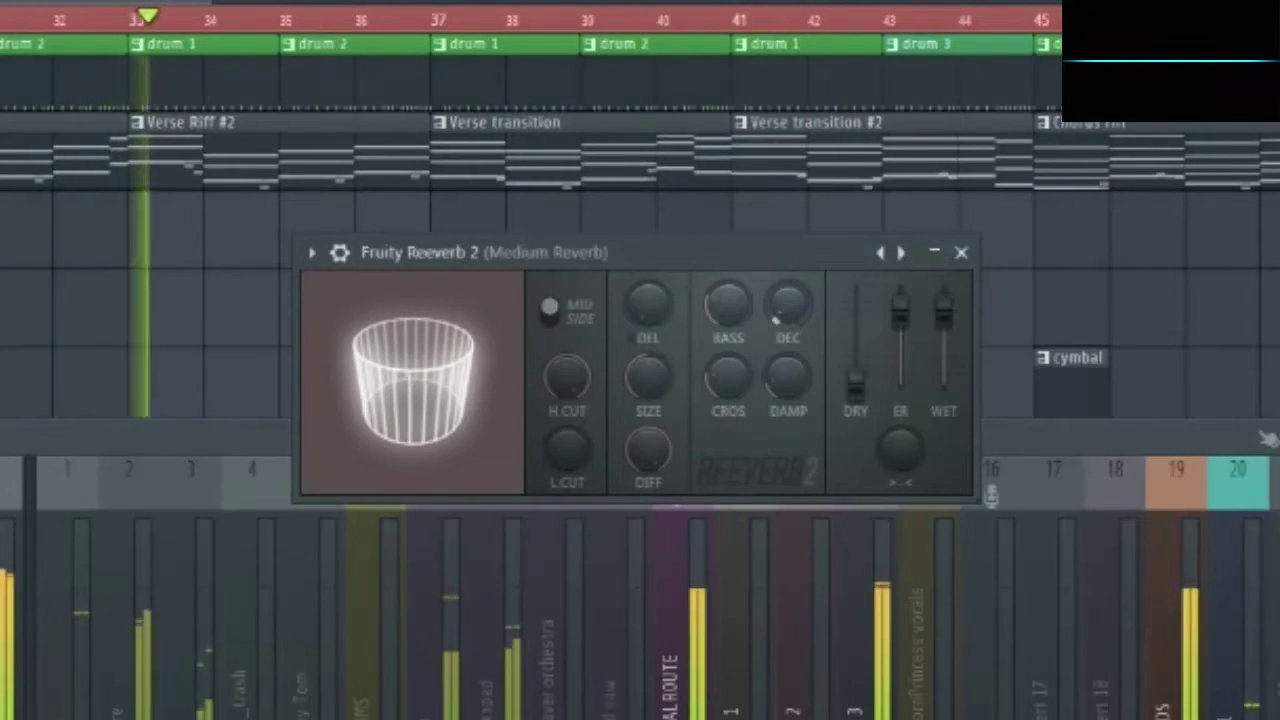
key(space)
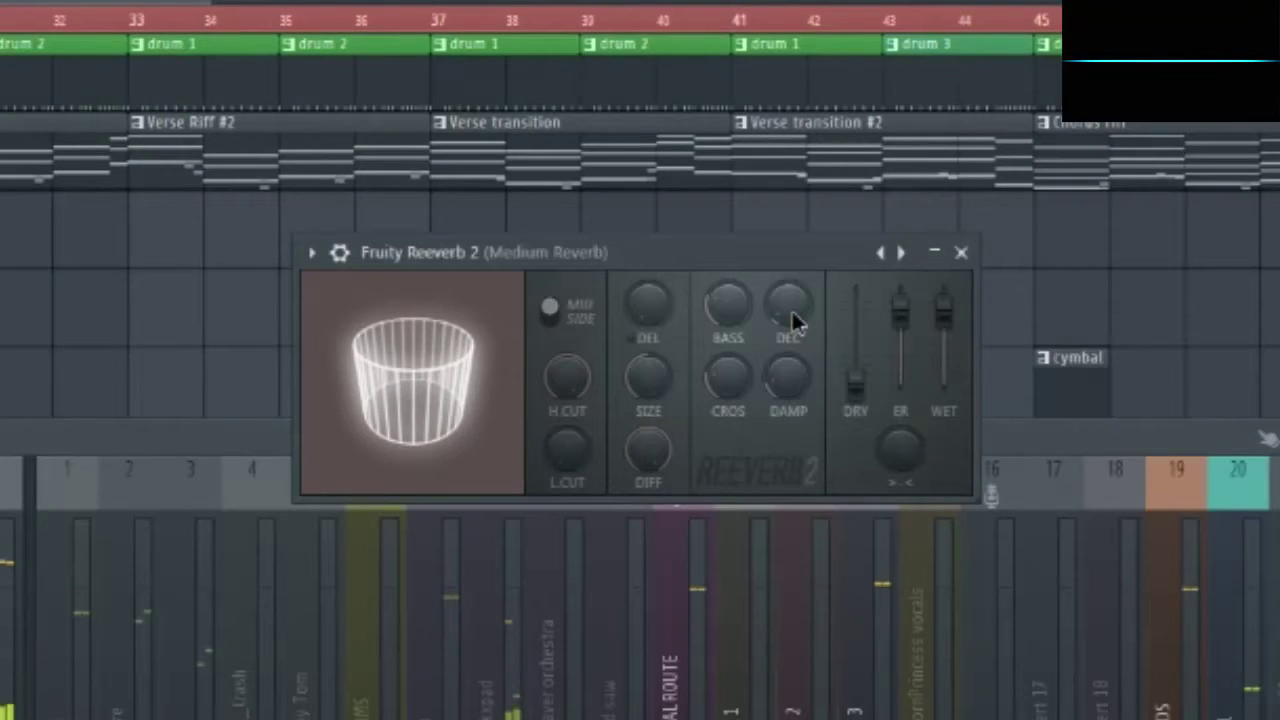
key(space)
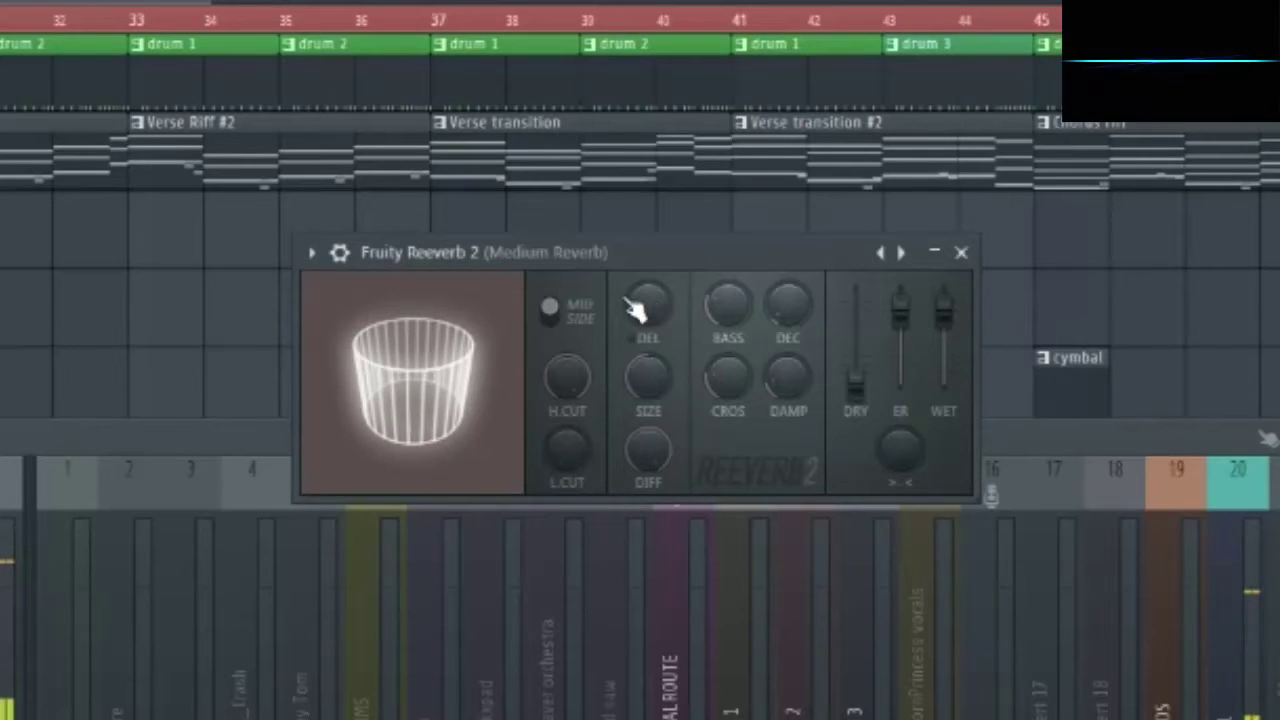
Step: Set Reeverb 2's pre-delay to minimum and raise its room size, bass and damping
drag(651, 303, 651, 330)
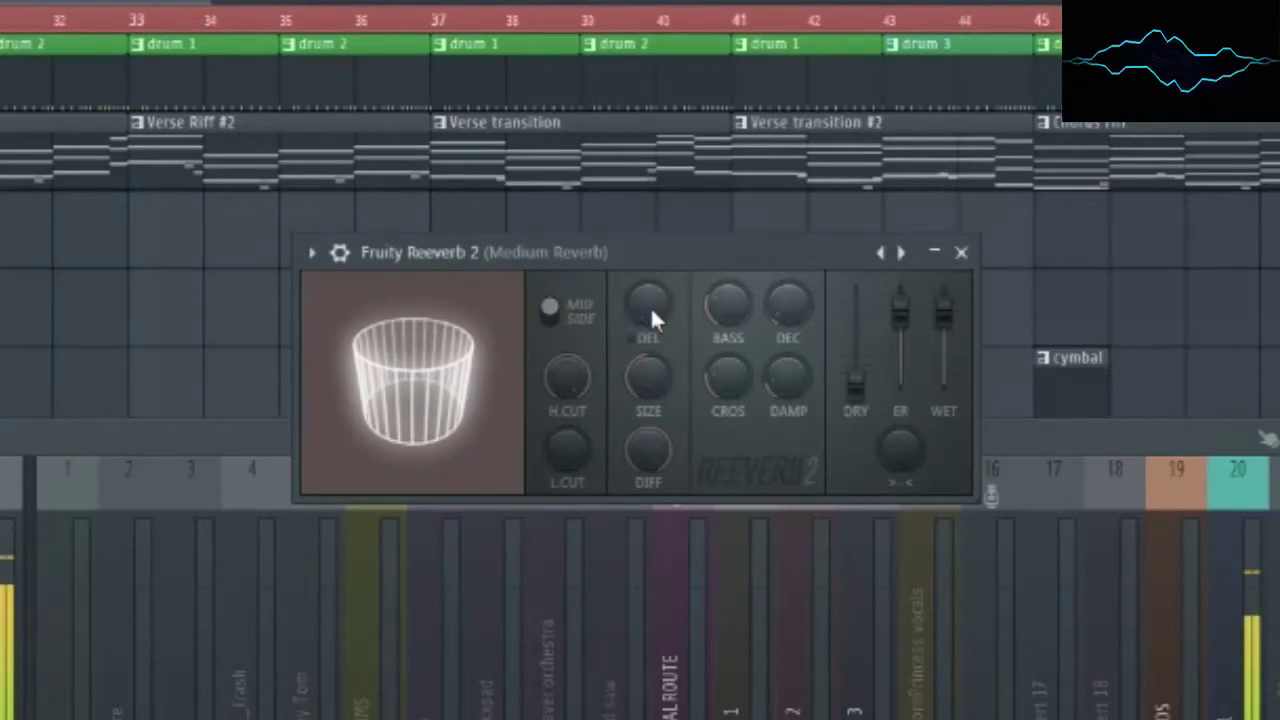
mouse_move(641, 371)
mouse_down()
mouse_move(641, 335)
mouse_move(642, 372)
mouse_up()
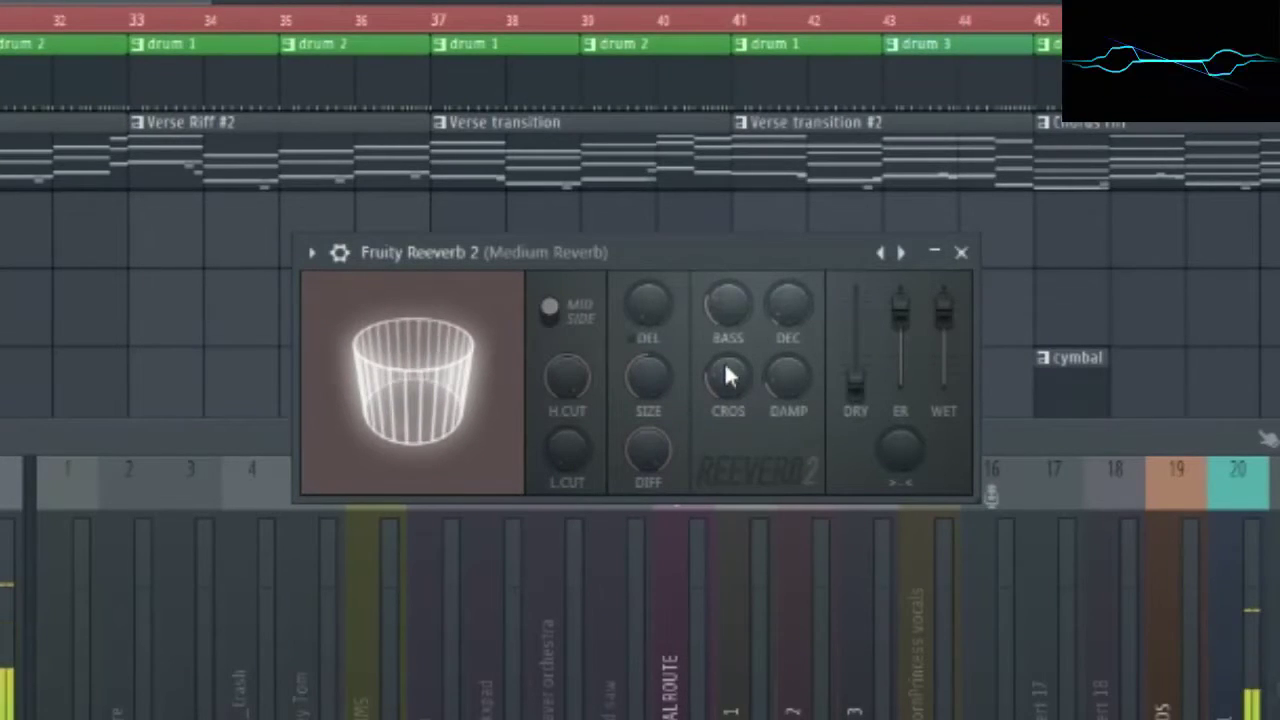
drag(724, 318, 724, 285)
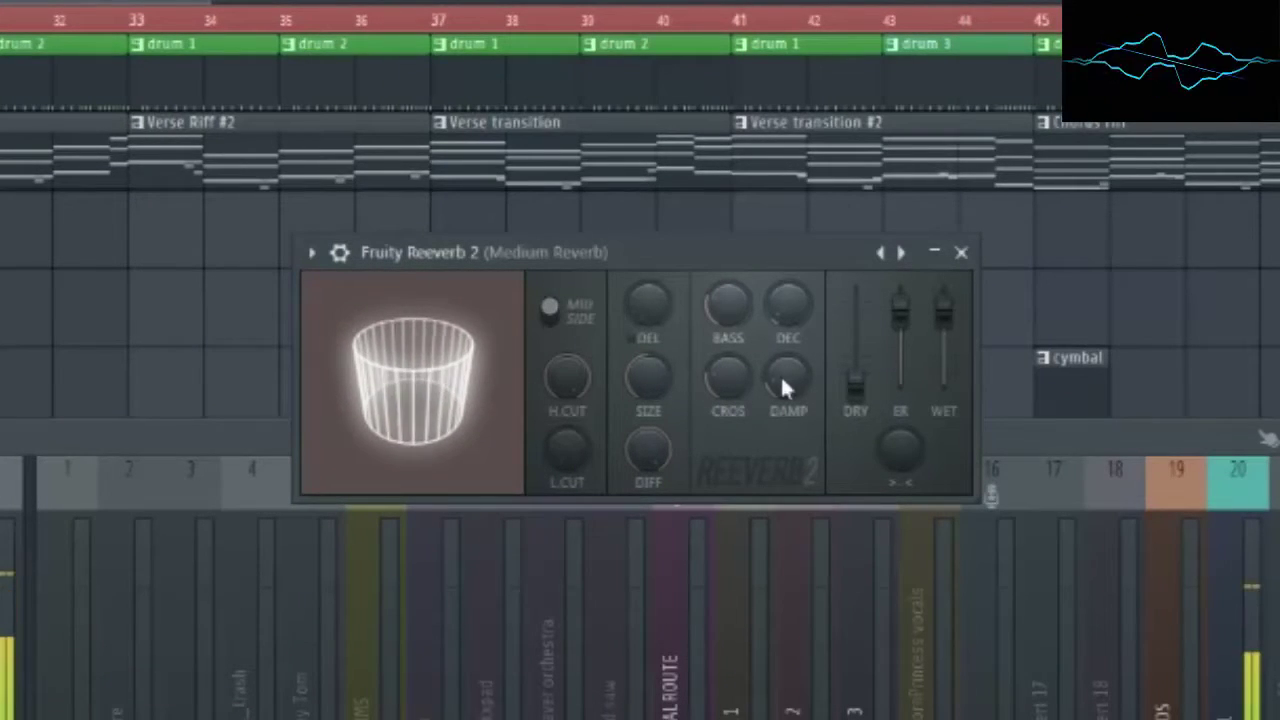
drag(791, 378, 791, 345)
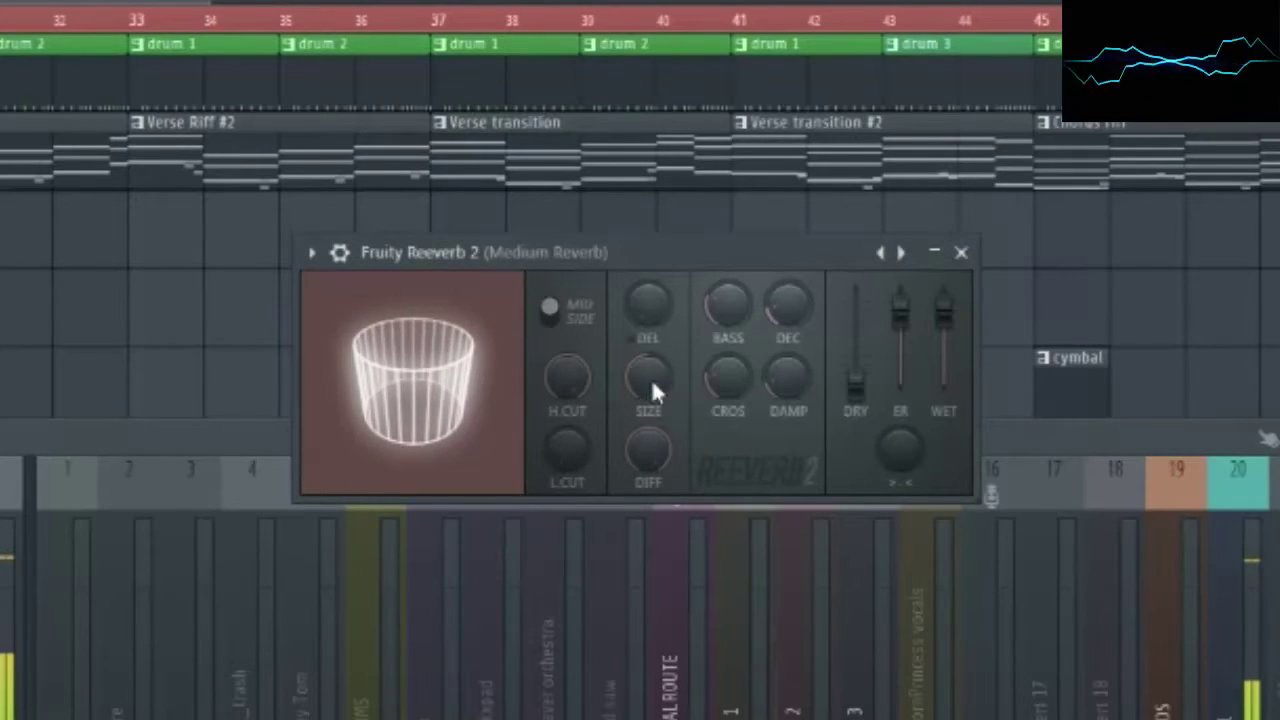
Step: Turn the Reeverb 2 room size and decay time down
drag(651, 378, 651, 410)
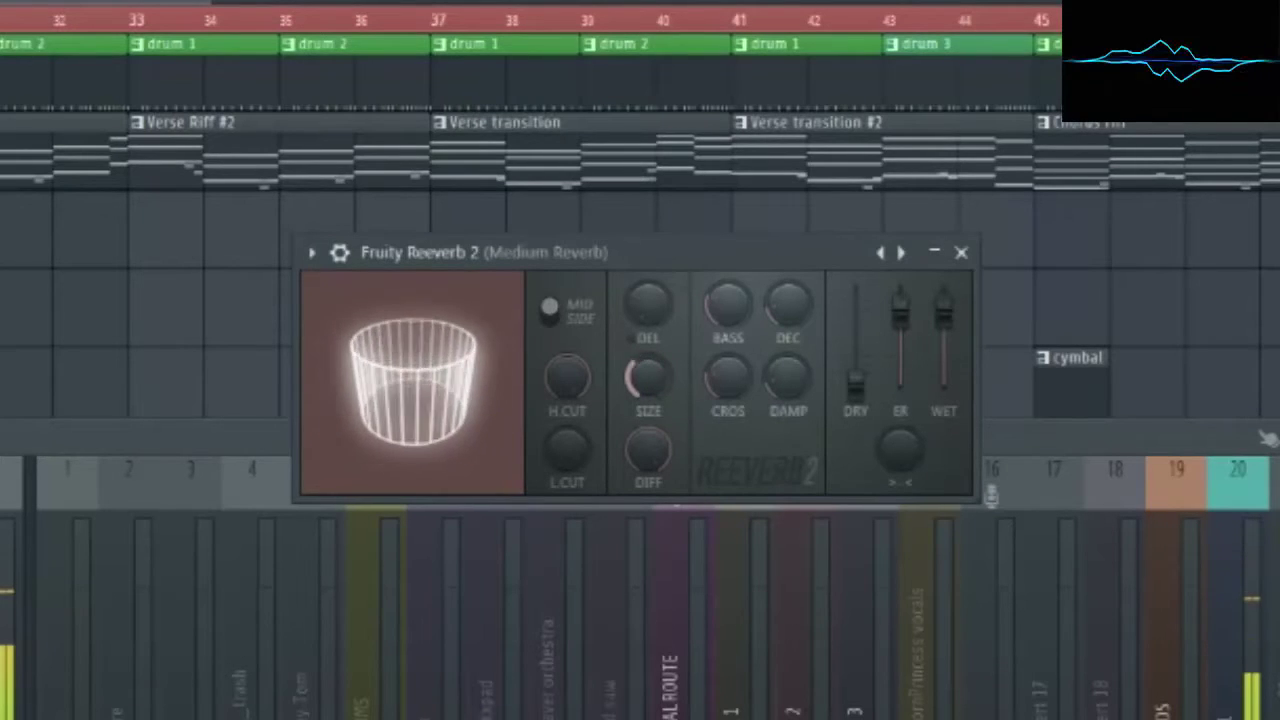
drag(788, 305, 788, 340)
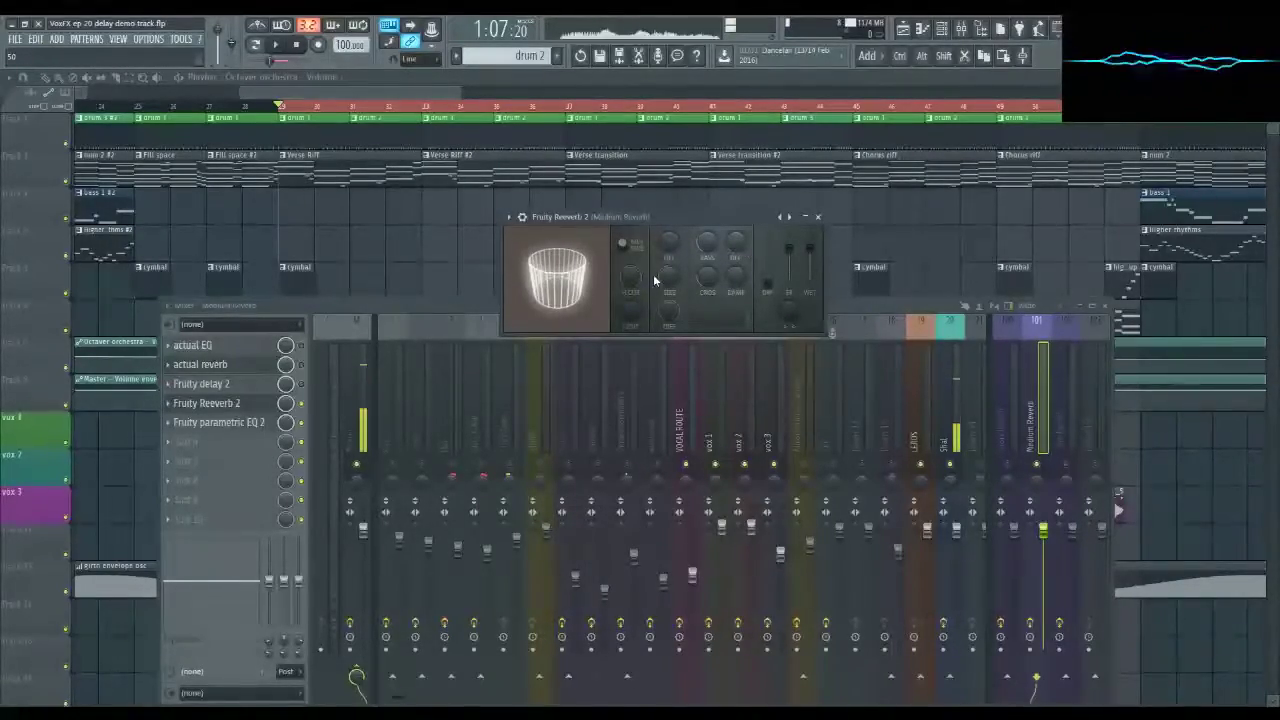
click(1010, 416)
Step: Check the Short, Medium and Long Reverb tracks, then select VOCAL ROUTE to view its sends
click(1014, 417)
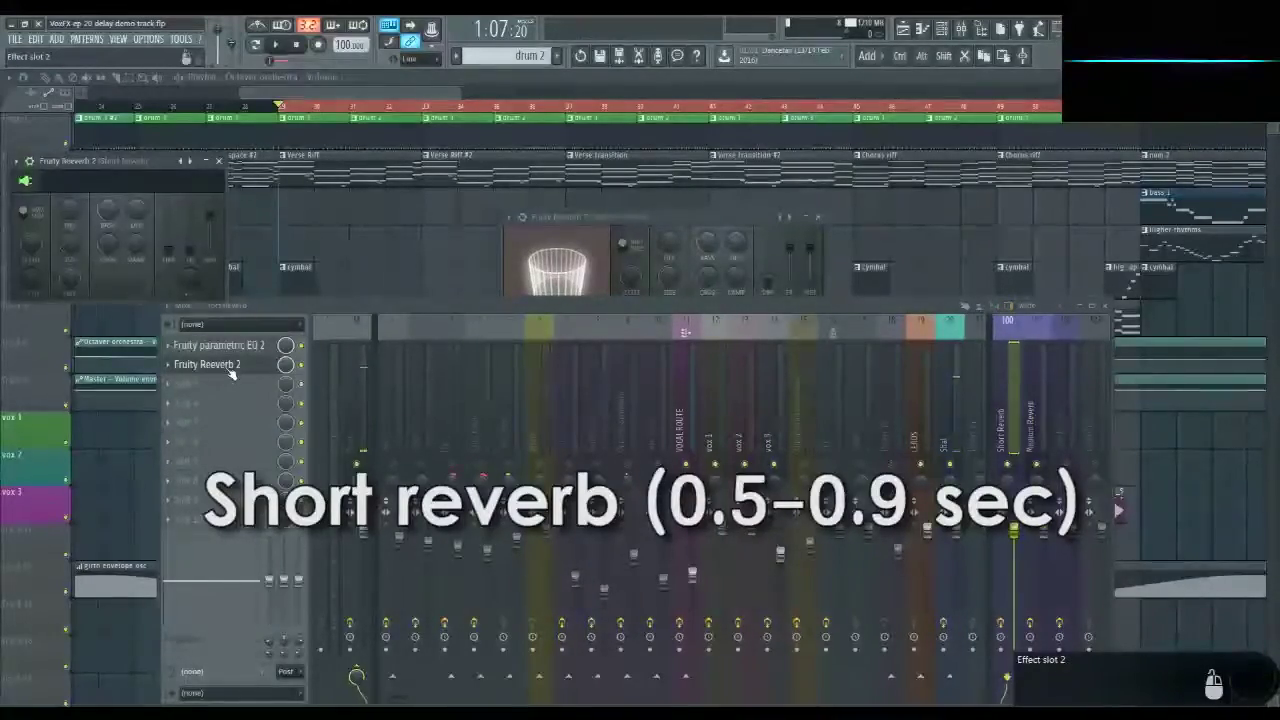
click(1045, 440)
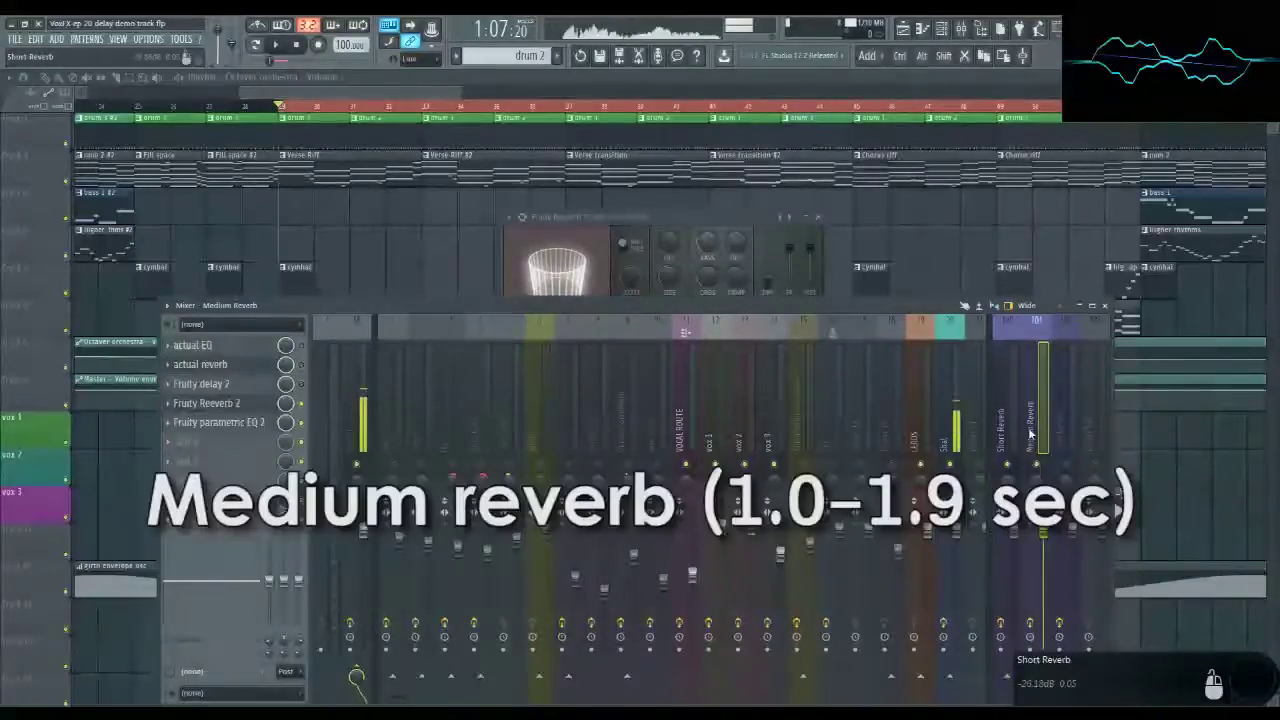
click(613, 222)
click(1082, 466)
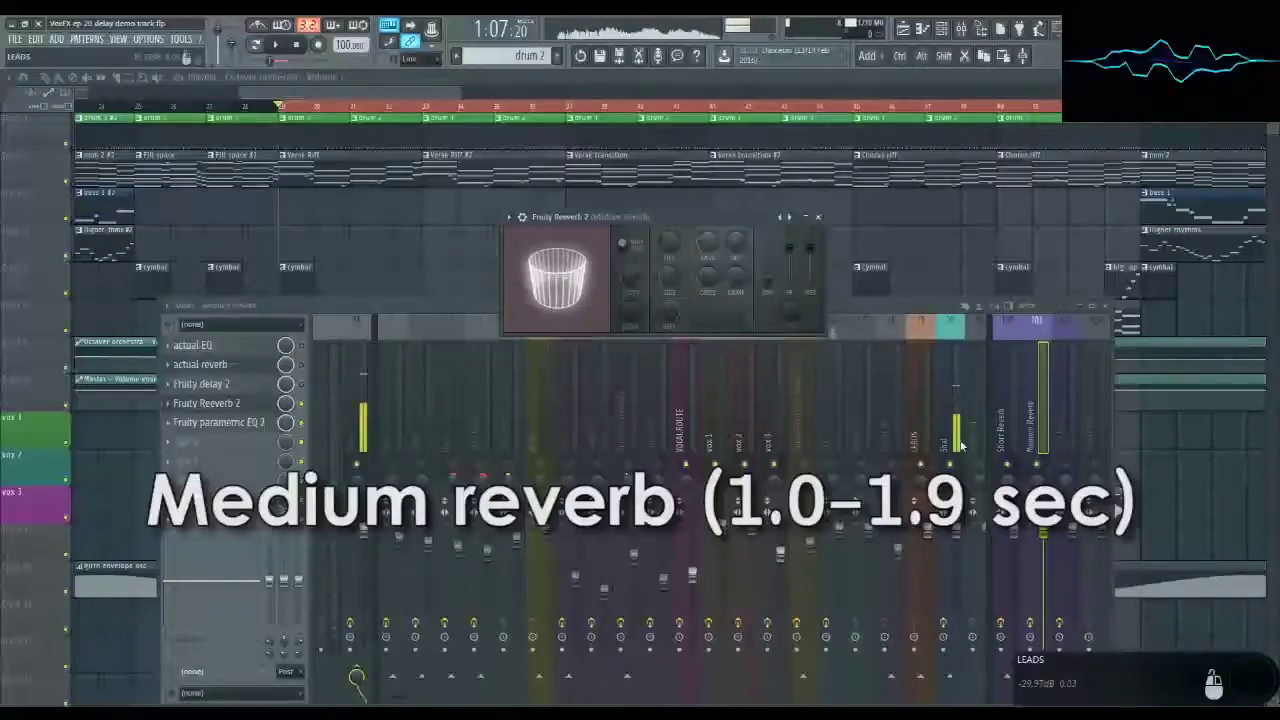
click(1065, 420)
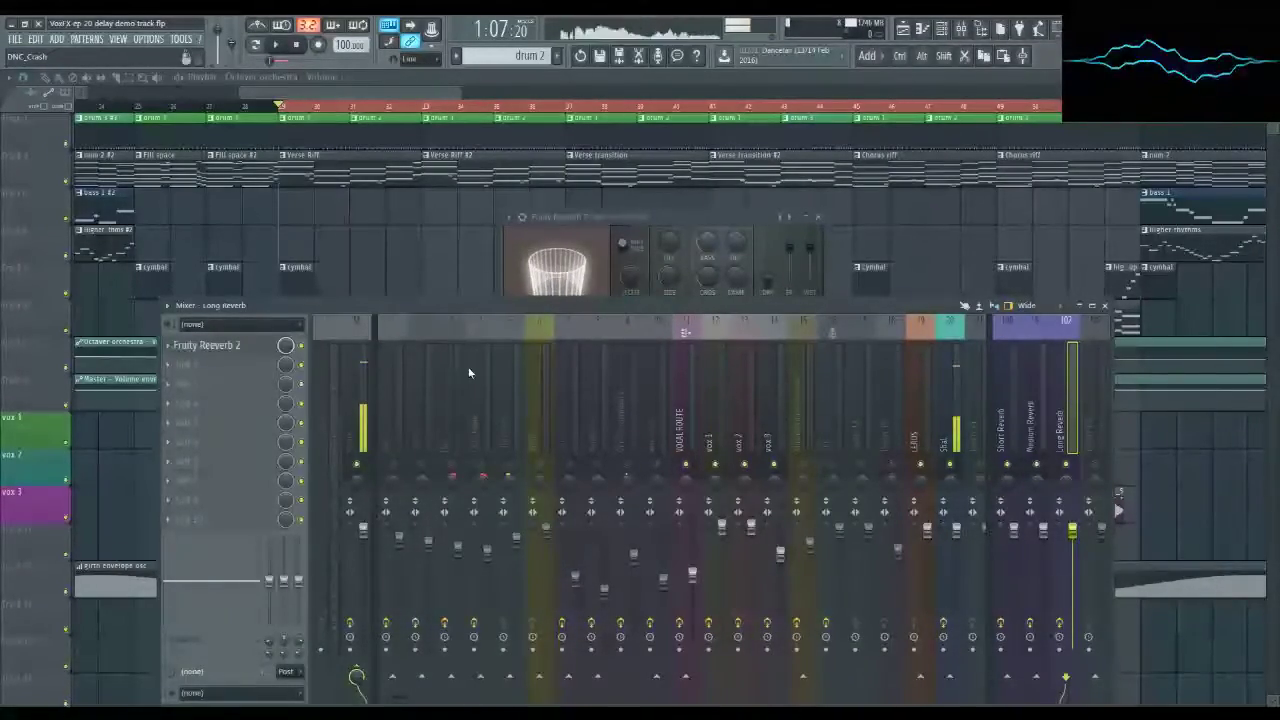
click(757, 362)
click(690, 382)
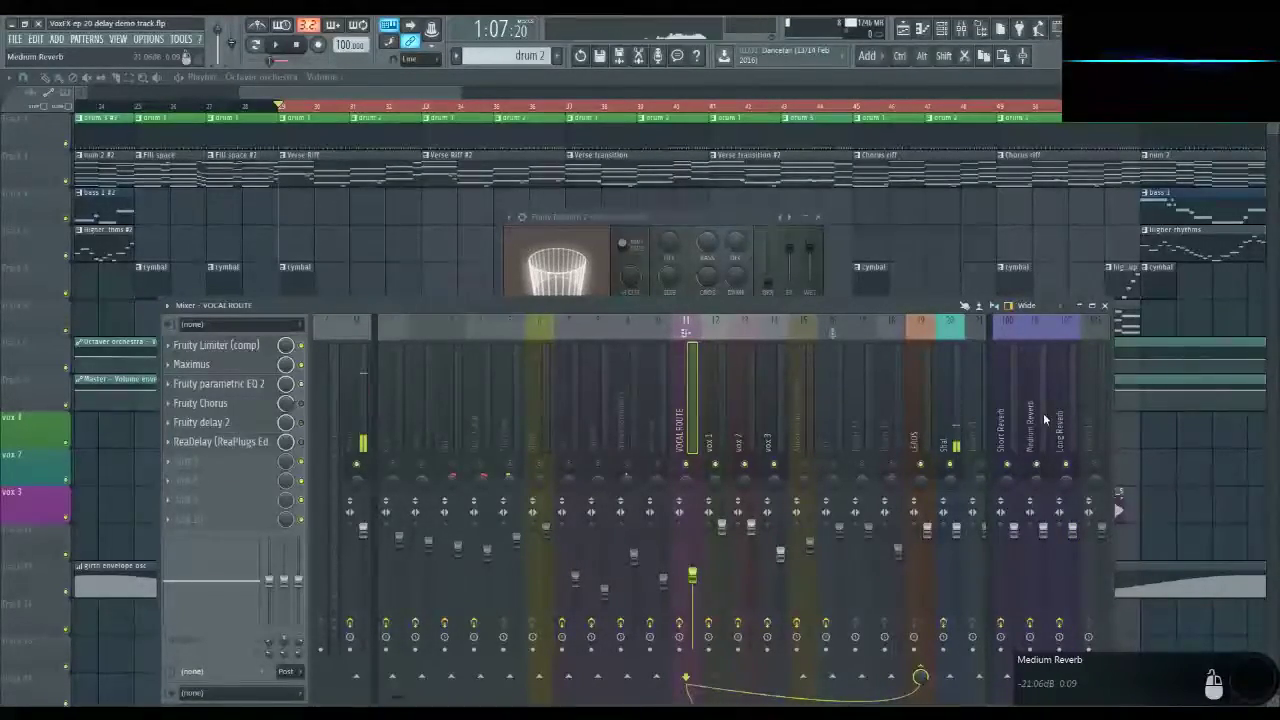
Step: Open the Medium Reverb's Reeverb 2, raise its high-cut and adjust its low-cut filter
click(662, 216)
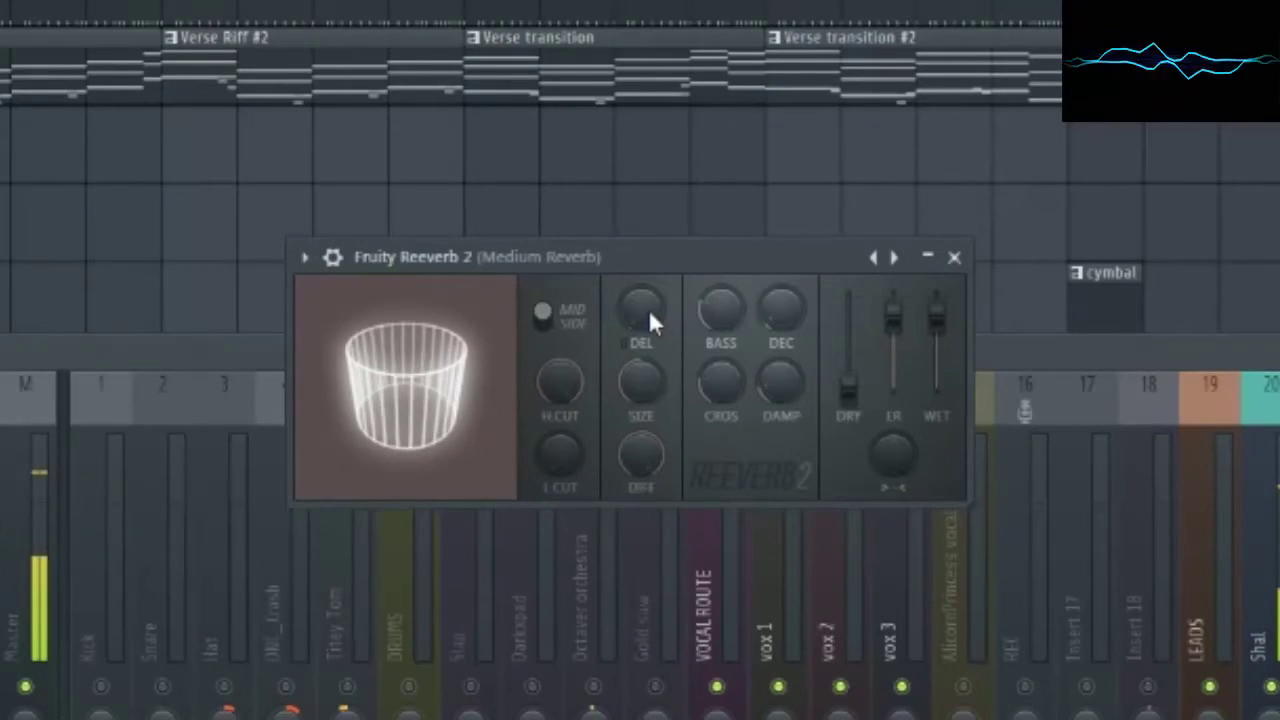
drag(558, 383, 558, 335)
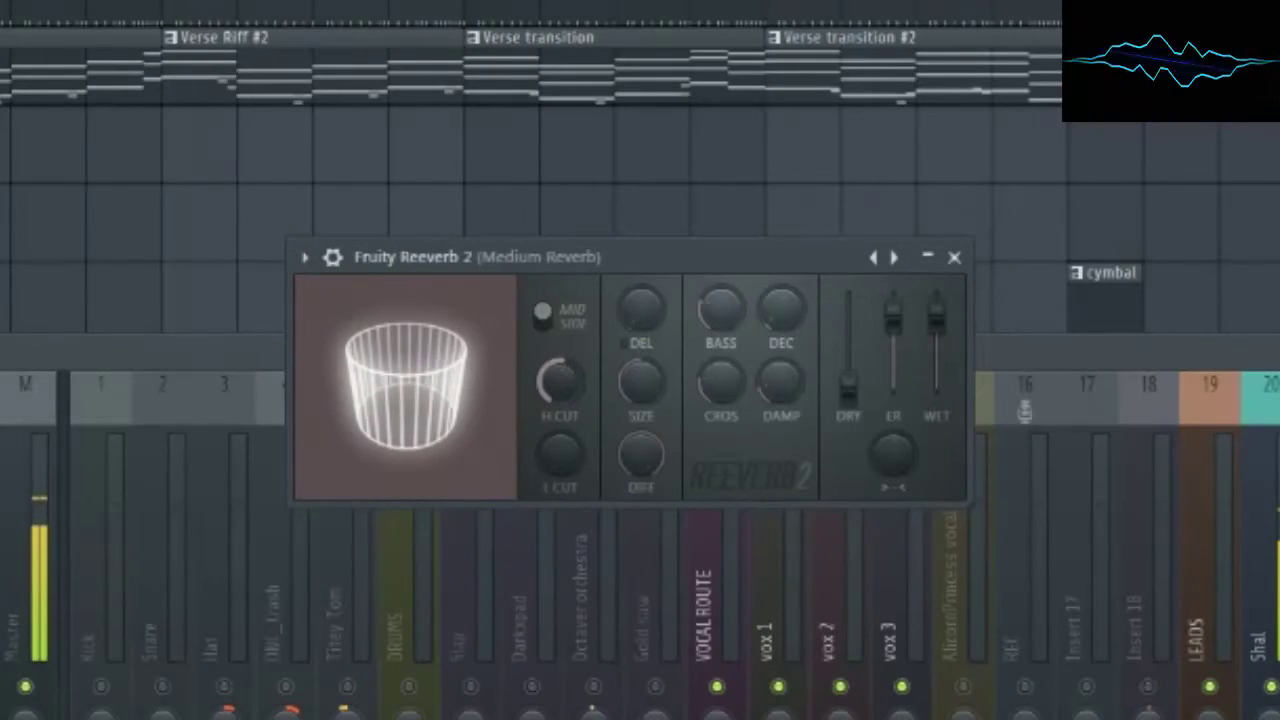
mouse_move(560, 456)
mouse_down()
mouse_move(560, 445)
mouse_move(560, 456)
mouse_up()
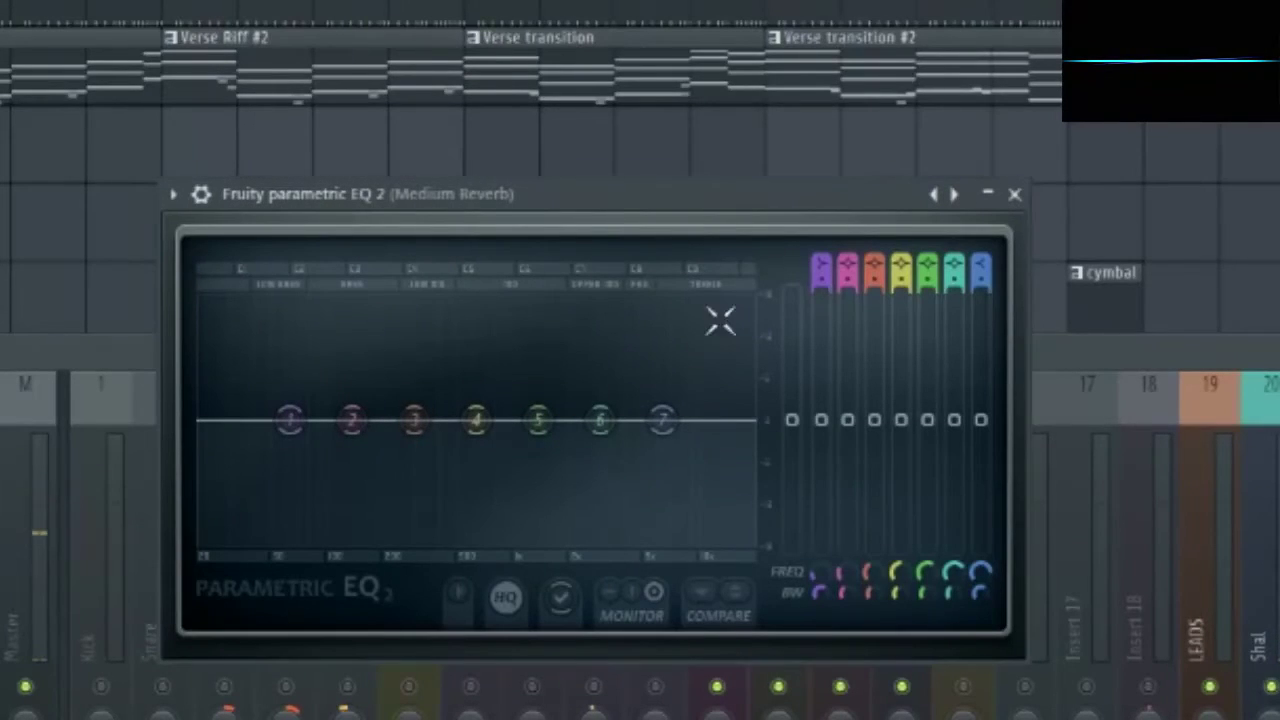
Step: While playing, turn EQ band 1 into a low cut and band 7 into a high roll-off
key(space)
mouse_move(820, 262)
mouse_down()
mouse_move(821, 545)
mouse_move(821, 262)
mouse_up()
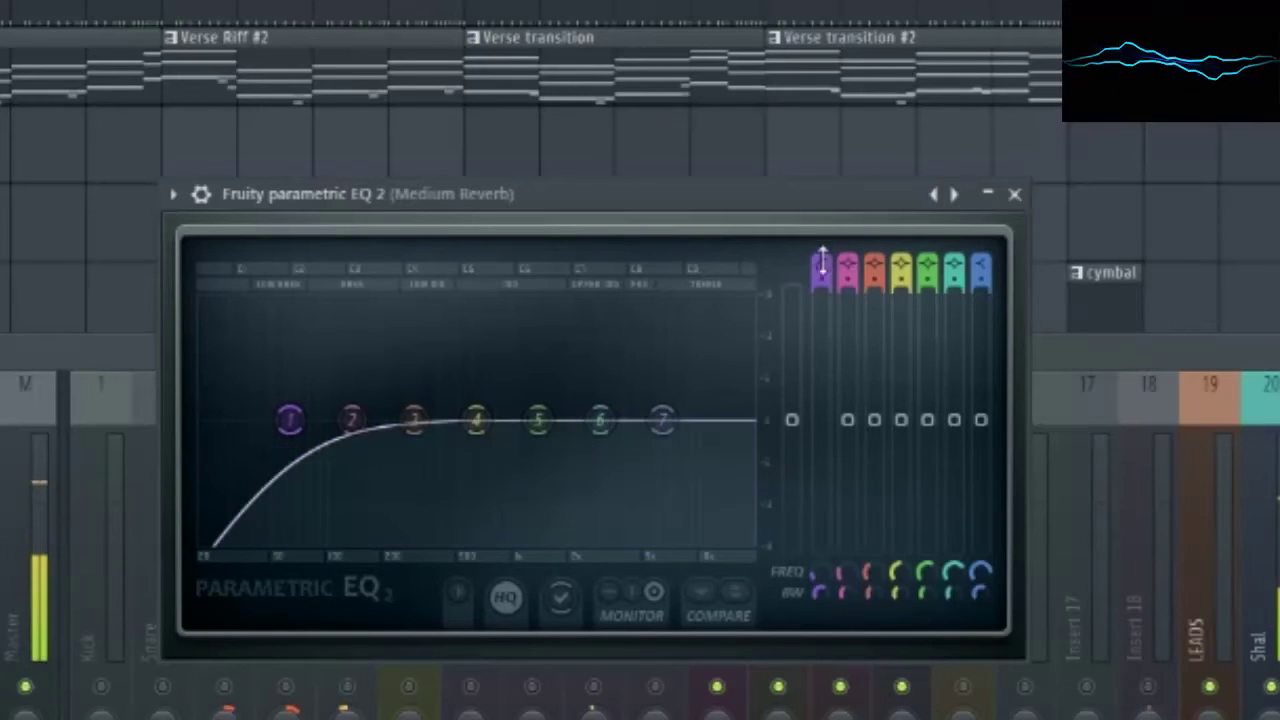
mouse_move(818, 592)
mouse_down()
mouse_move(851, 563)
mouse_move(840, 580)
mouse_up()
drag(984, 268, 990, 387)
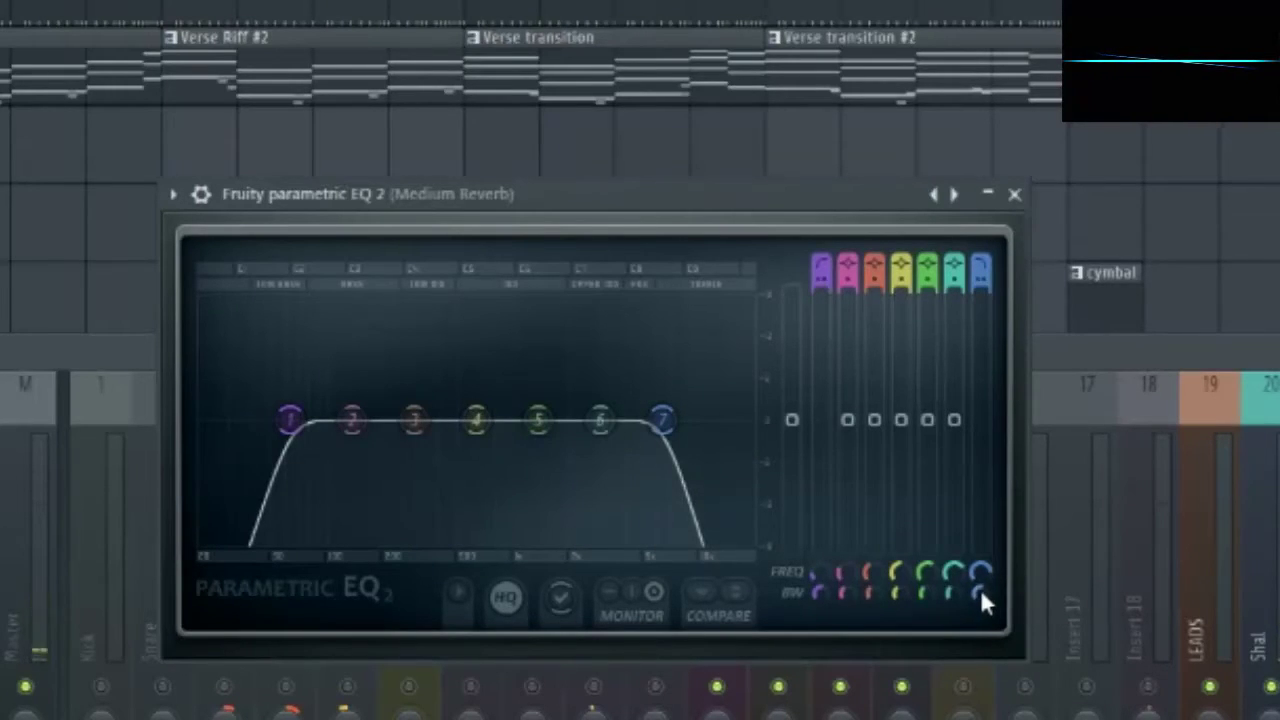
Step: Move the highpass to 600 Hz, the lowpass to 10 kHz, and dip band 6 by 3 dB
key(space)
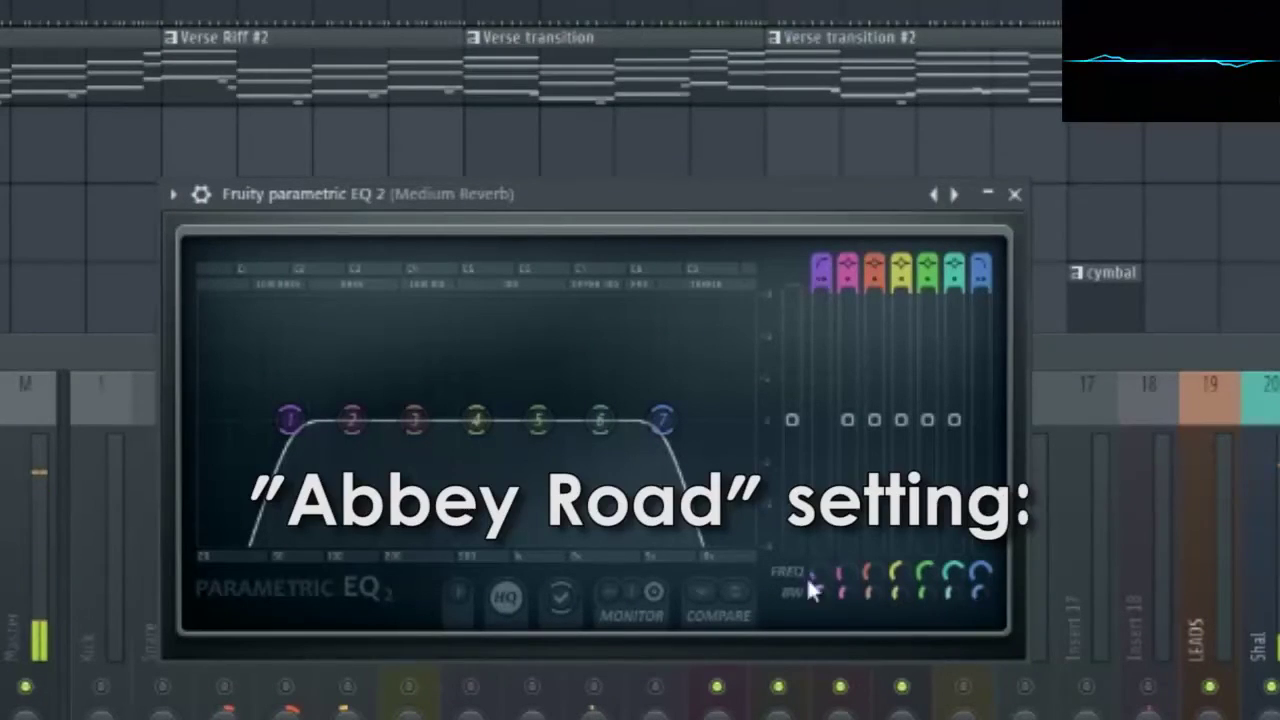
drag(810, 580, 810, 485)
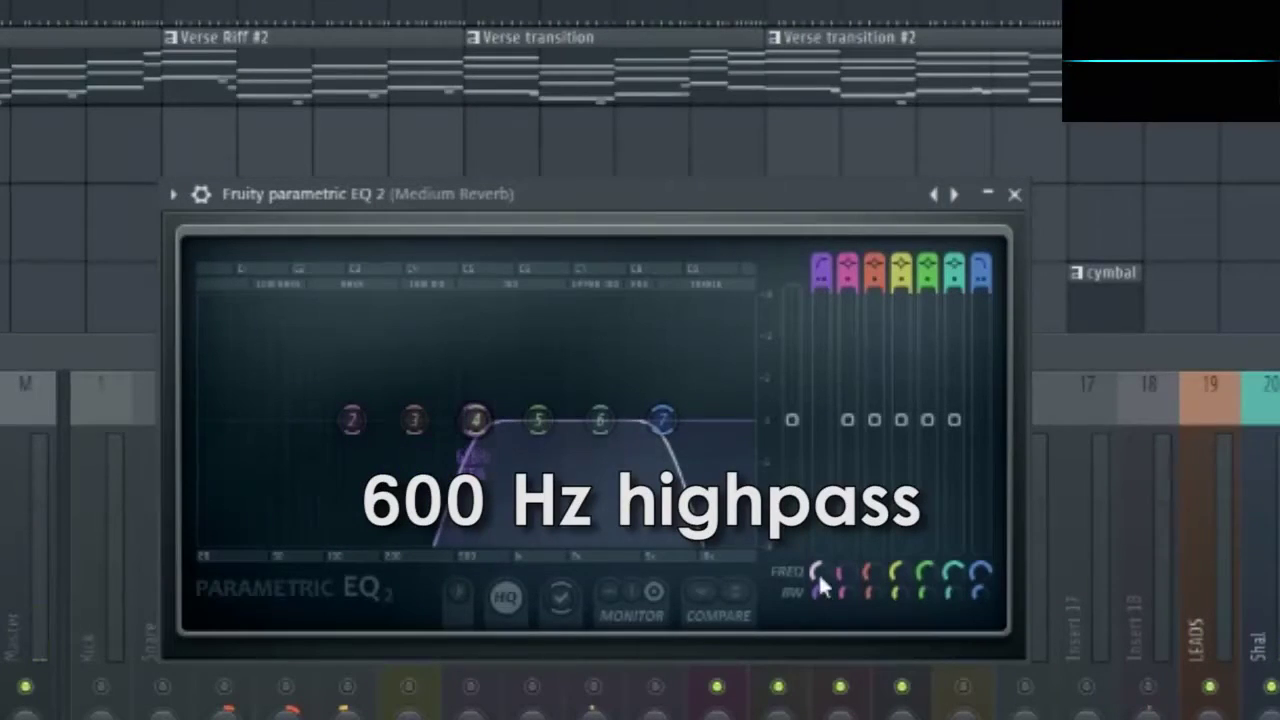
drag(978, 576, 978, 538)
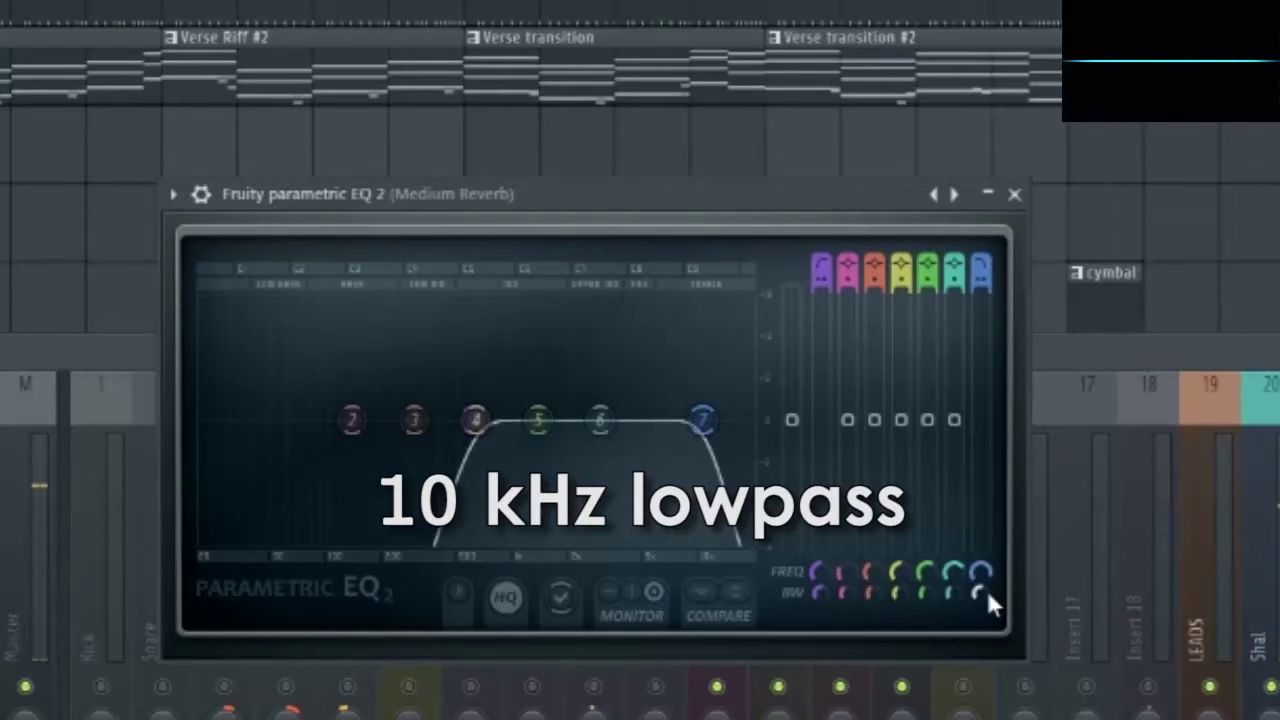
mouse_move(632, 420)
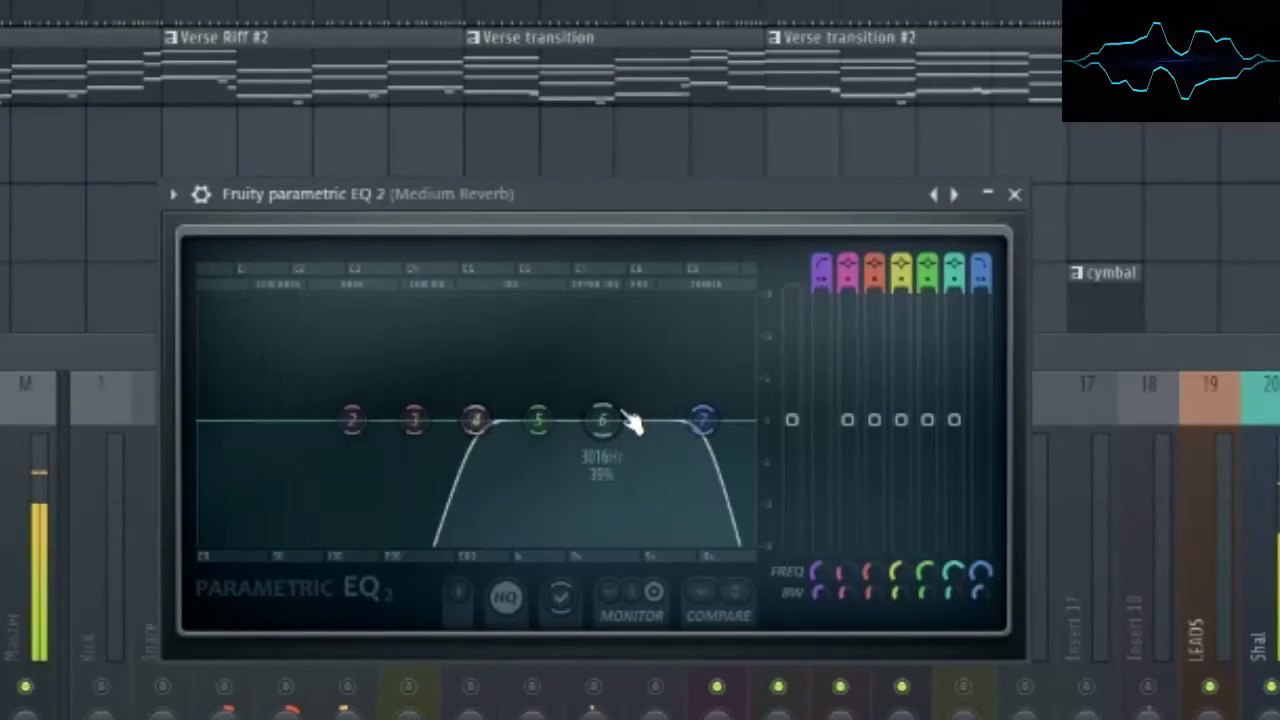
drag(603, 420, 603, 447)
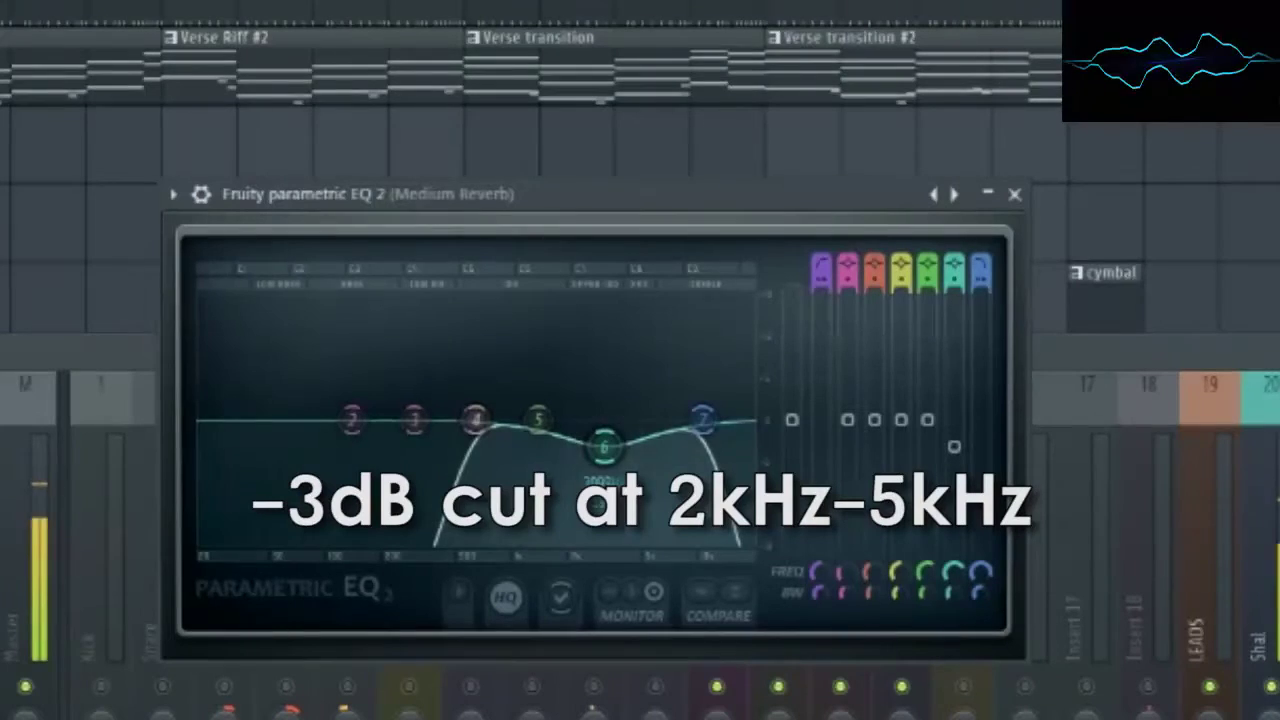
drag(949, 593, 949, 592)
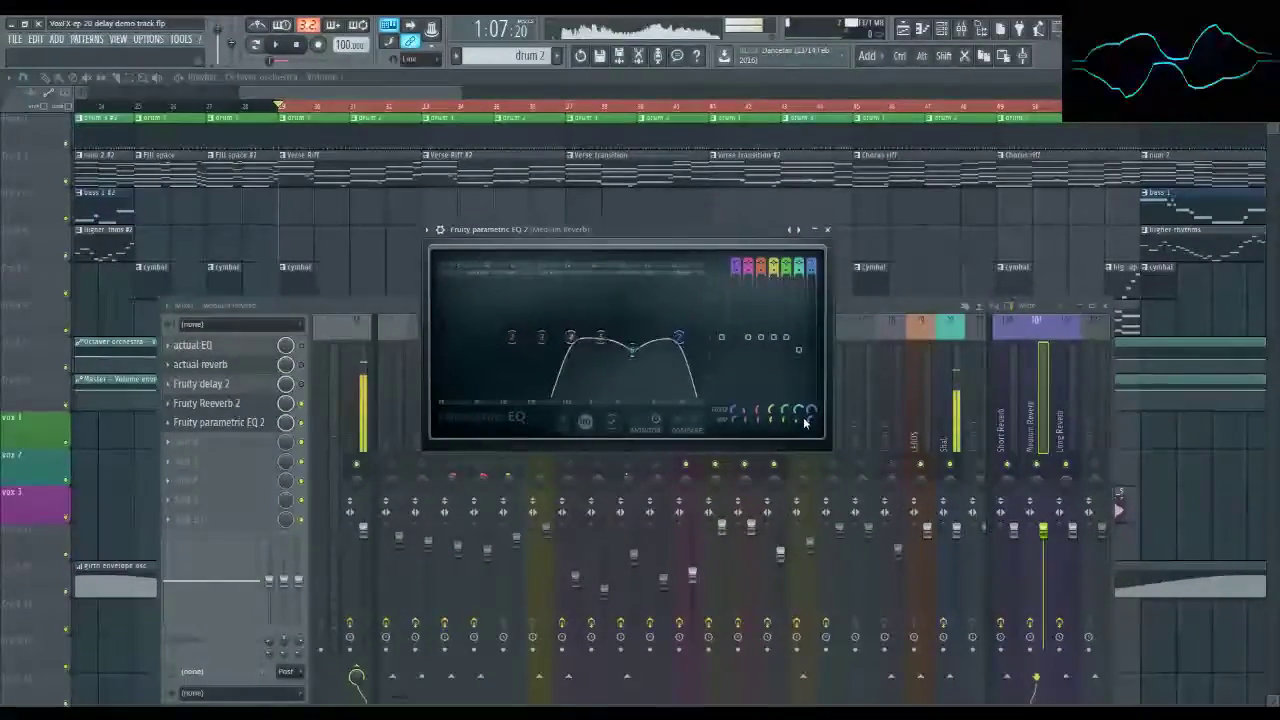
Step: Play the song to audition the reverb, bringing the mixer back in front on Medium Reverb
mouse_move(210, 425)
mouse_down()
mouse_move(212, 410)
mouse_move(212, 427)
mouse_up()
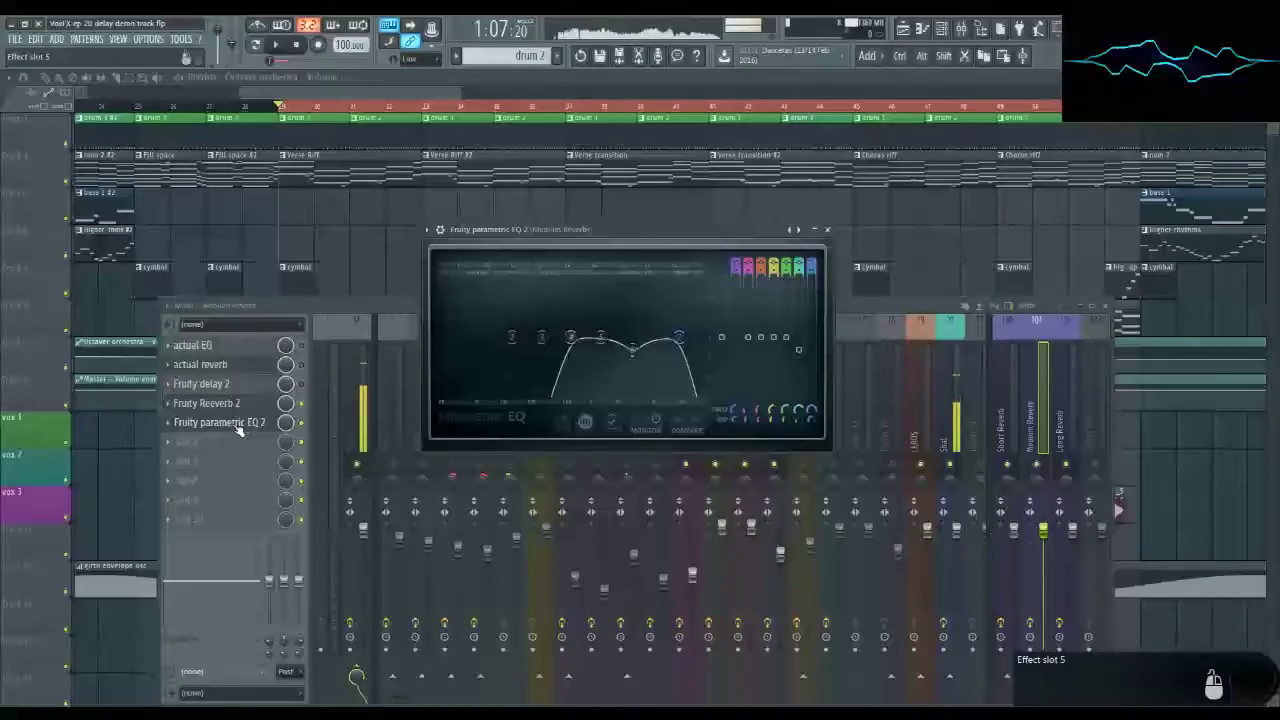
key(space)
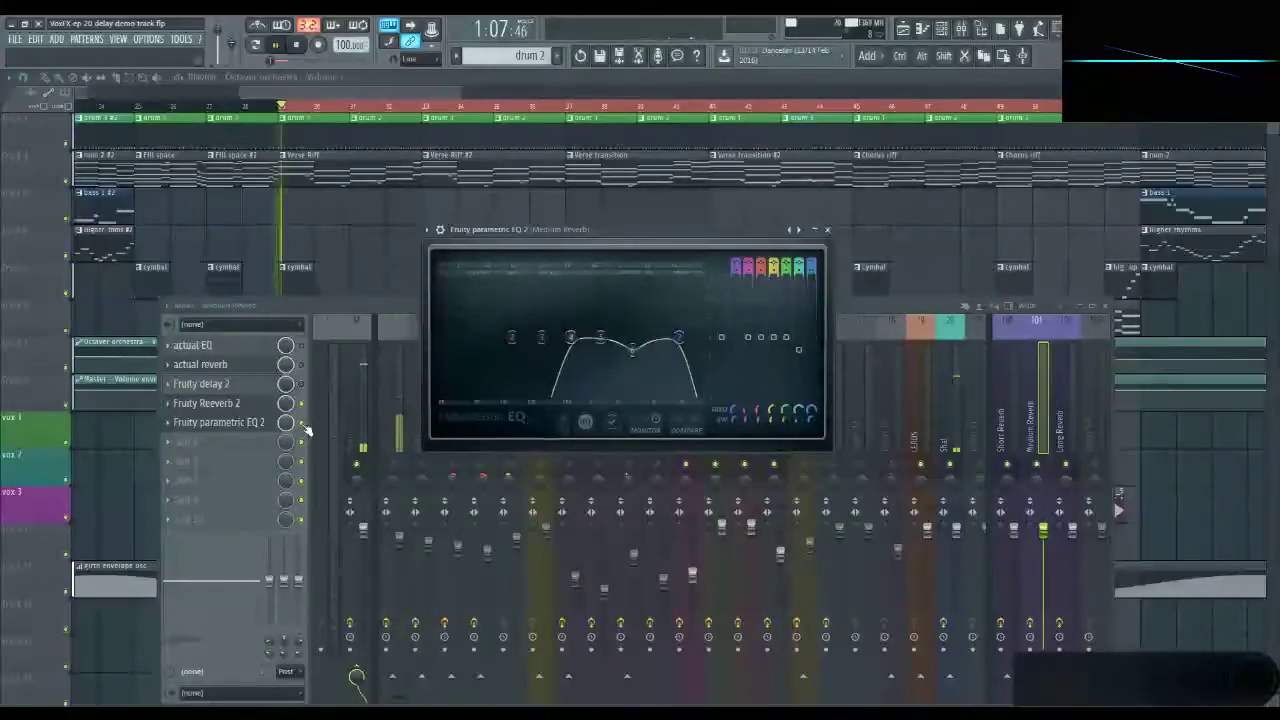
click(305, 428)
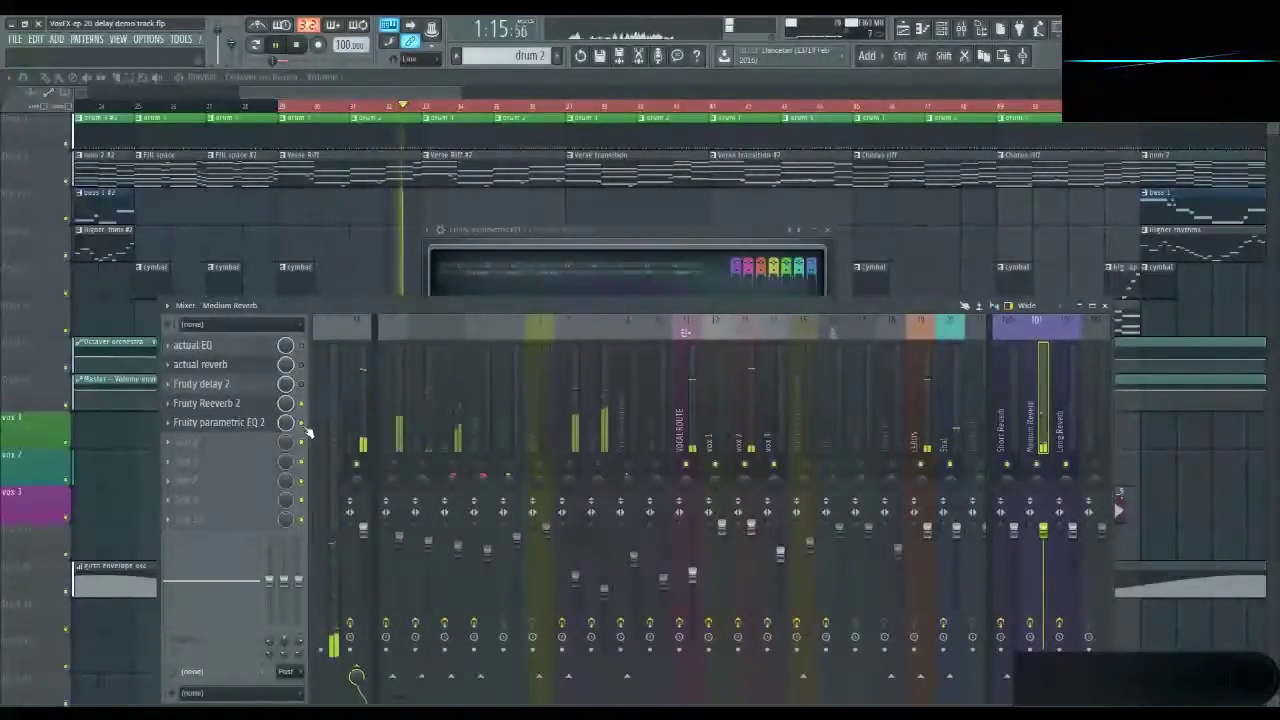
key(space)
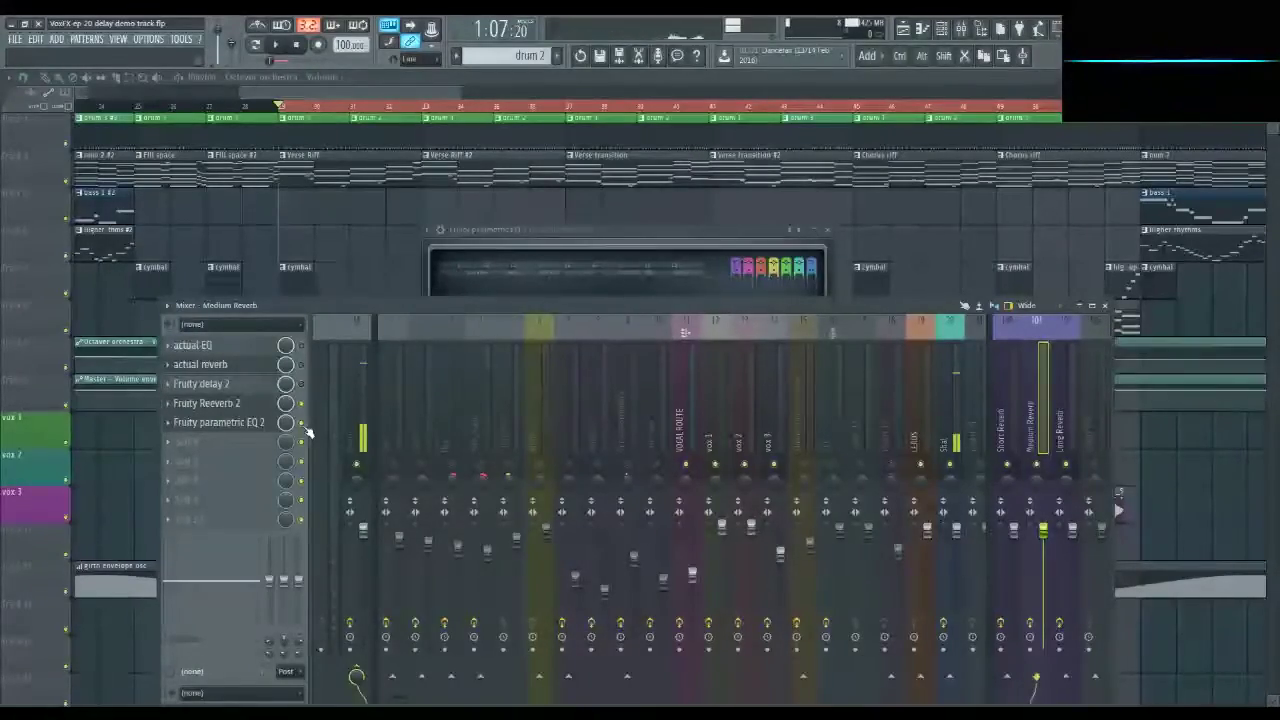
Step: Clear vox 3's solo and play back the full mix
click(776, 463)
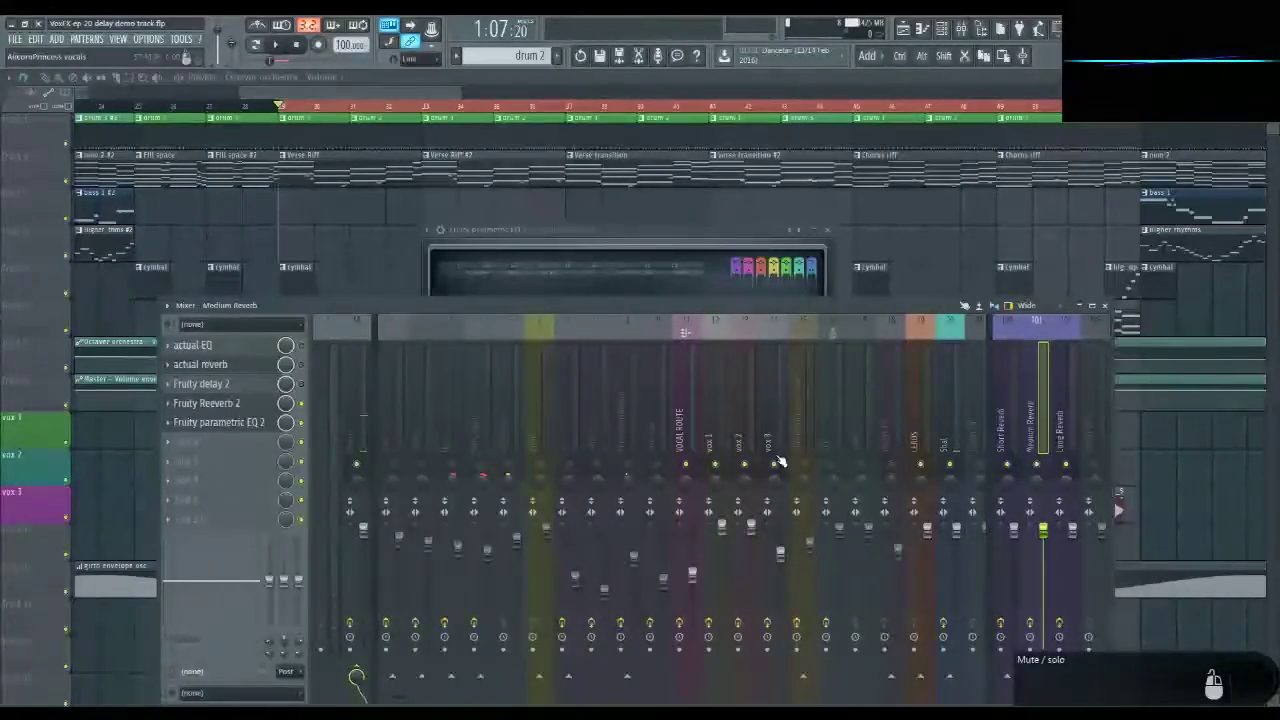
click(949, 465)
key(space)
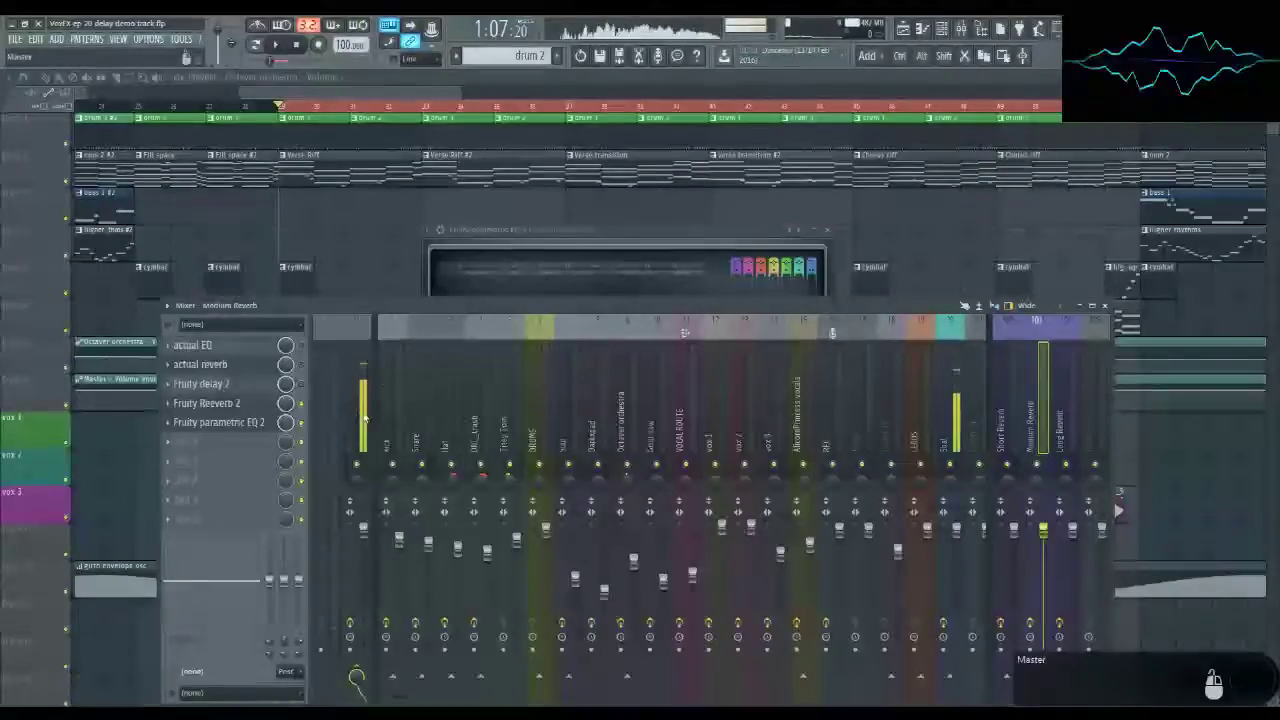
Step: Open the Medium Reverb's Fruity delay 2 window above the mixer while listening to playback
click(243, 391)
click(301, 385)
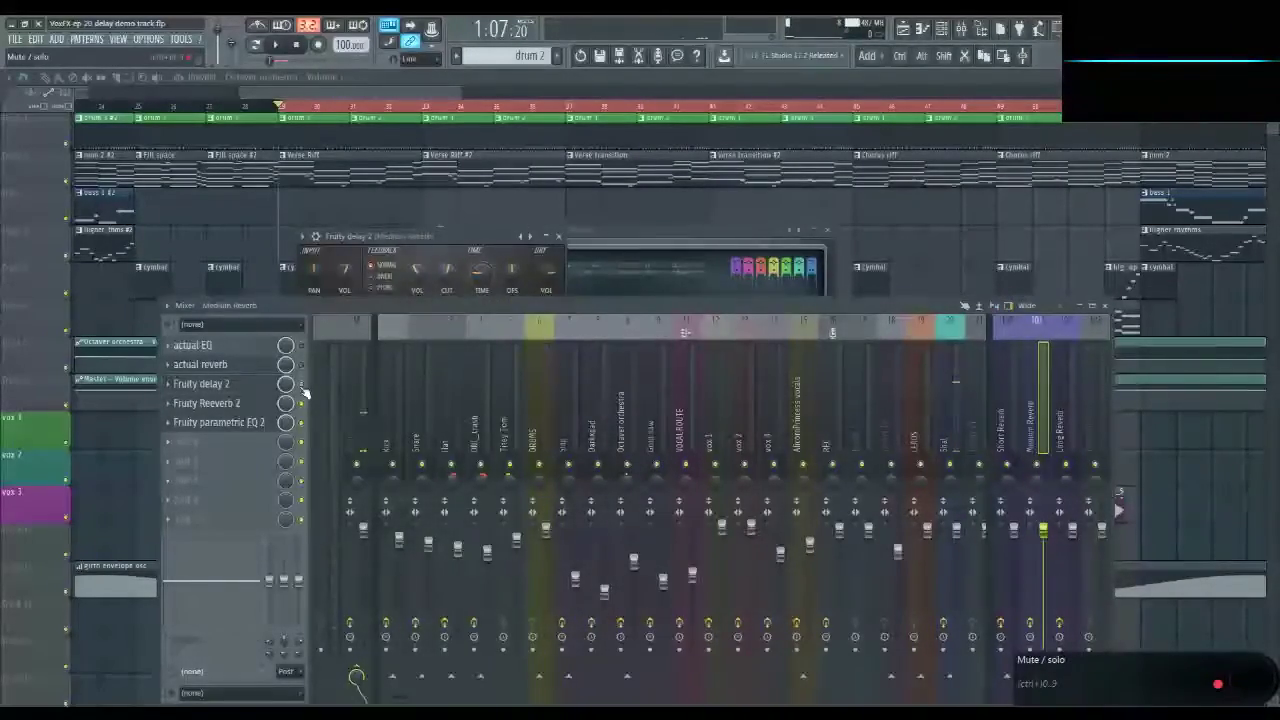
key(space)
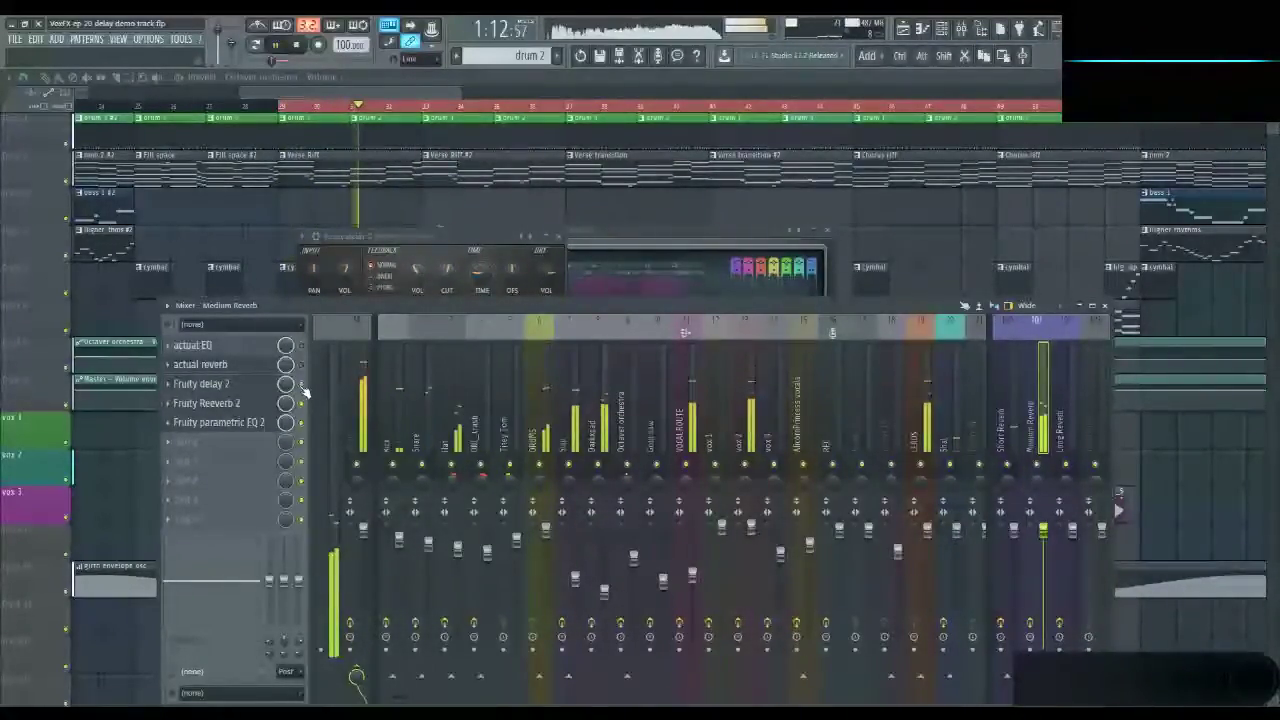
click(423, 282)
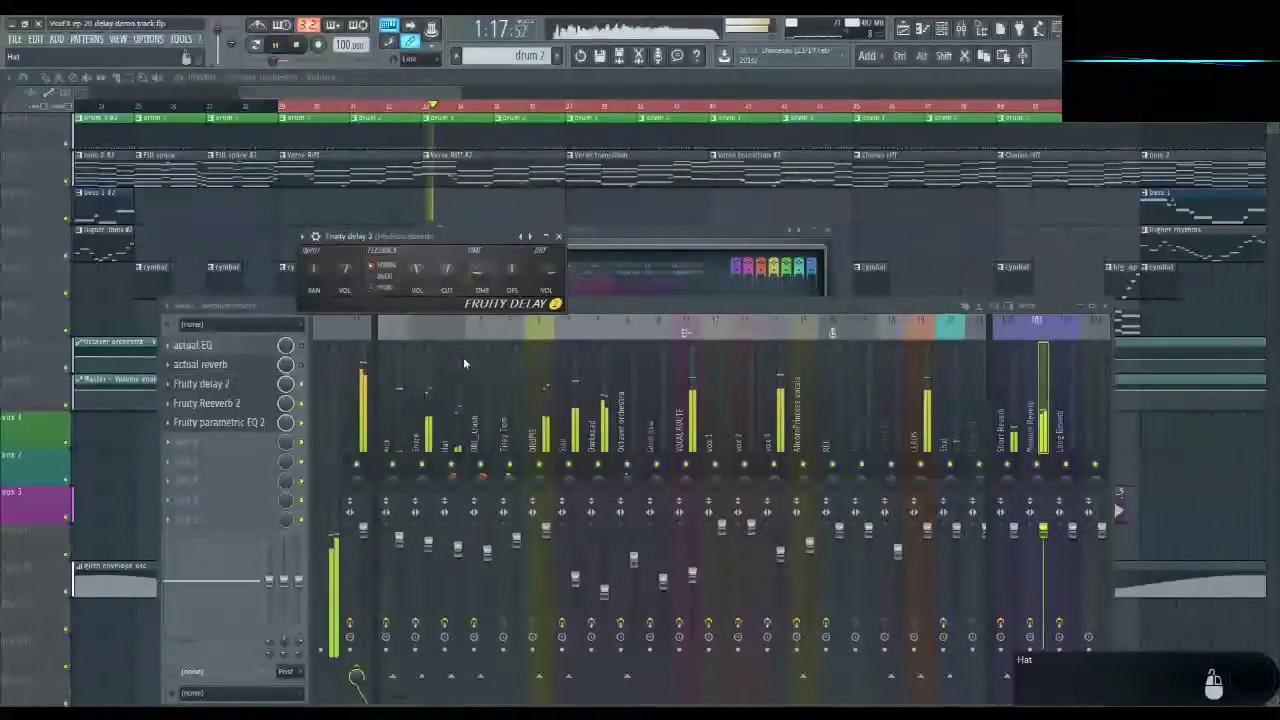
key(space)
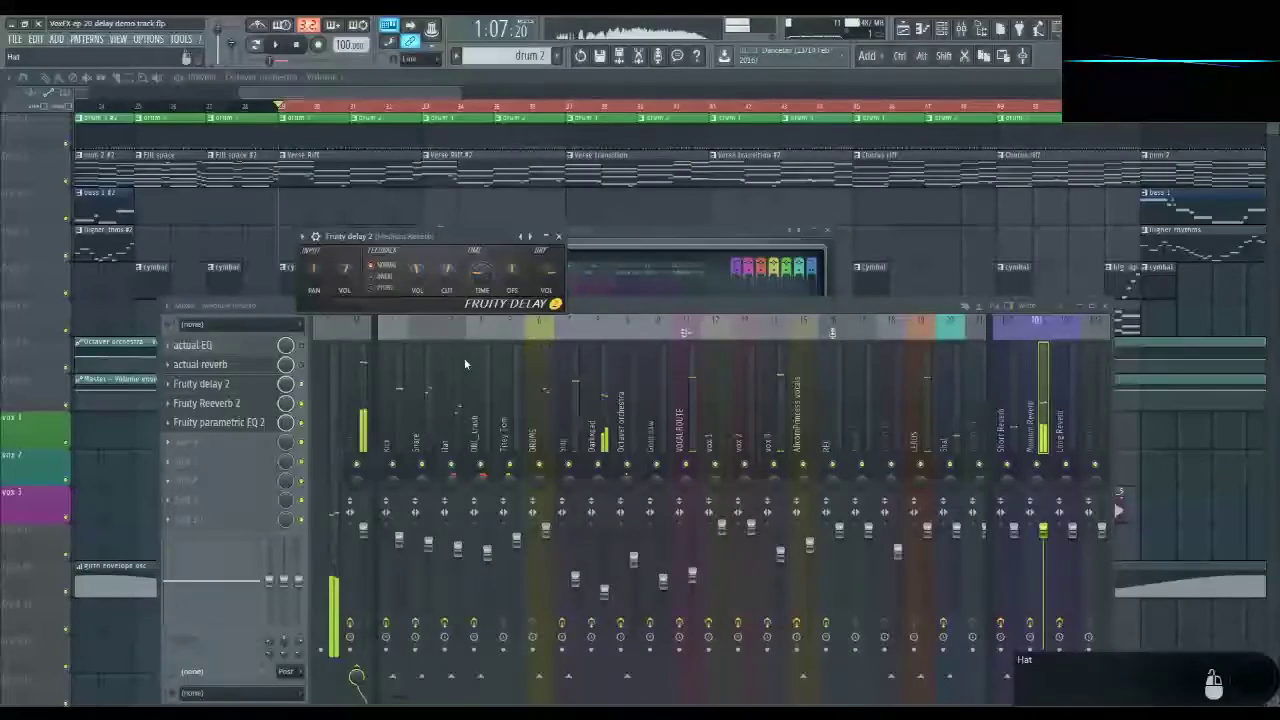